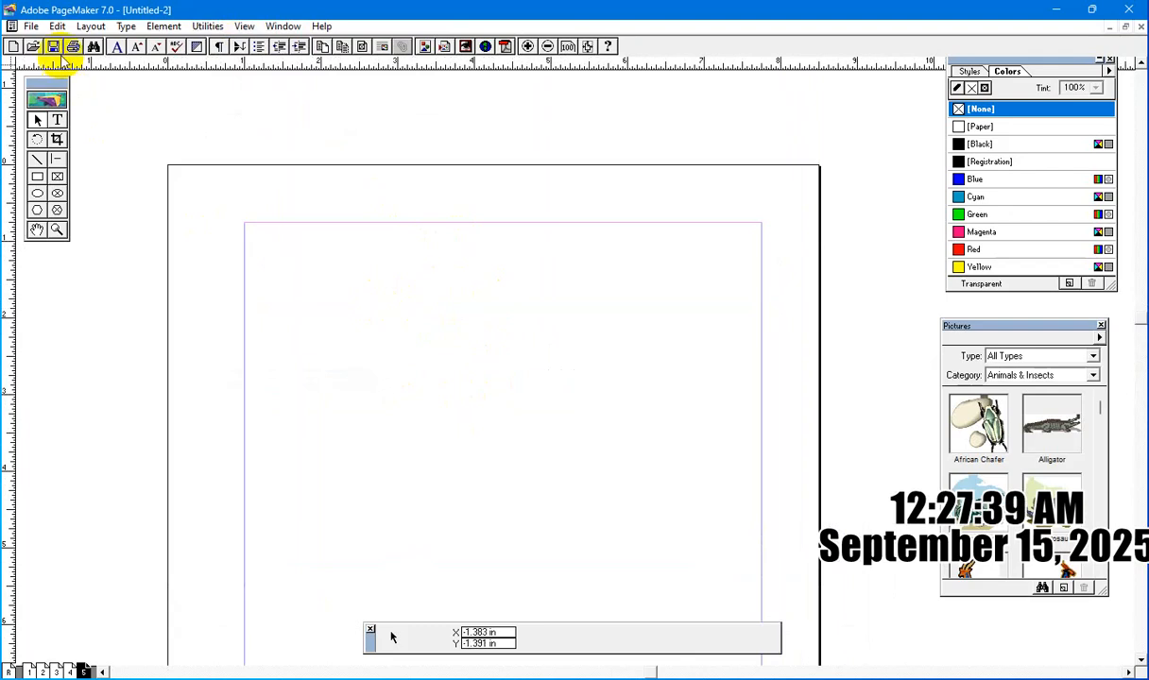
- Open the Insert Object dialog for the current publication
{"action": "left_click", "coordinate": [90, 26]}
{"action": "mouse_move", "coordinate": [136, 31]}
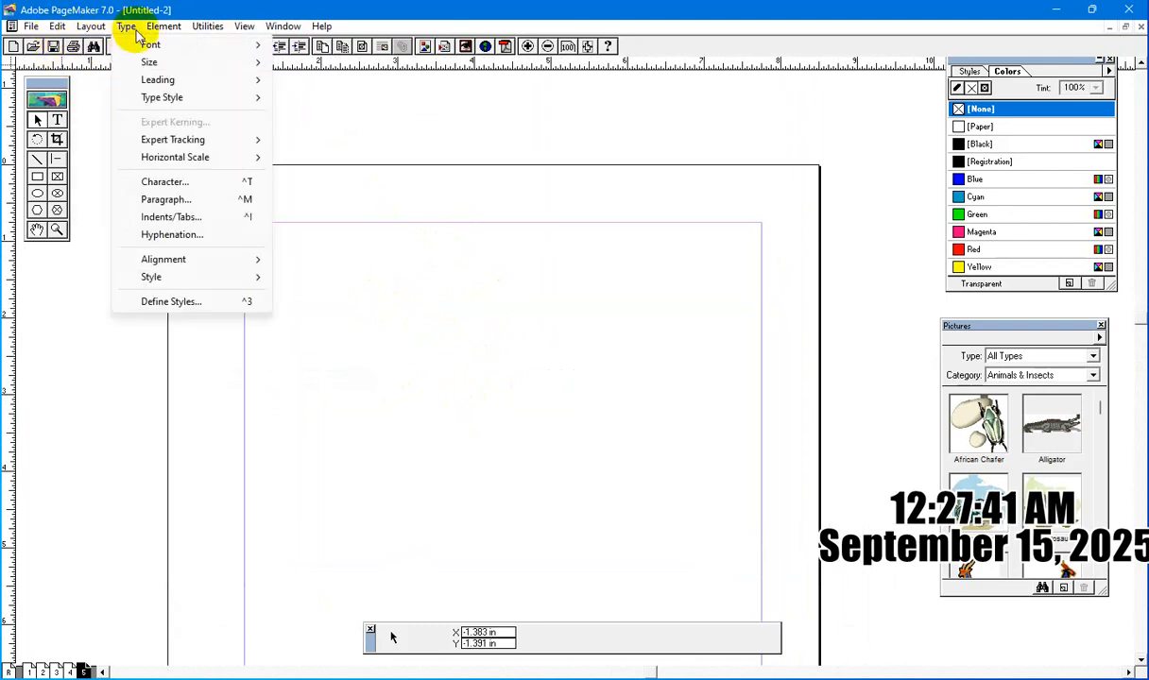
{"action": "mouse_move", "coordinate": [49, 31]}
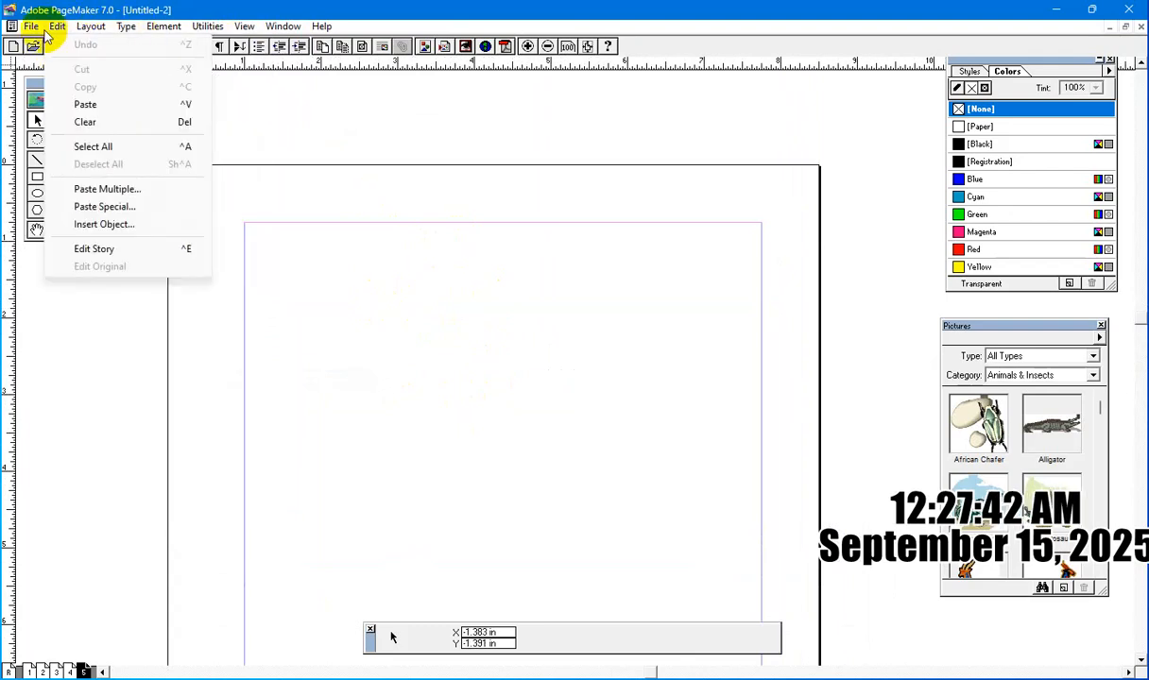
{"action": "left_click", "coordinate": [118, 227]}
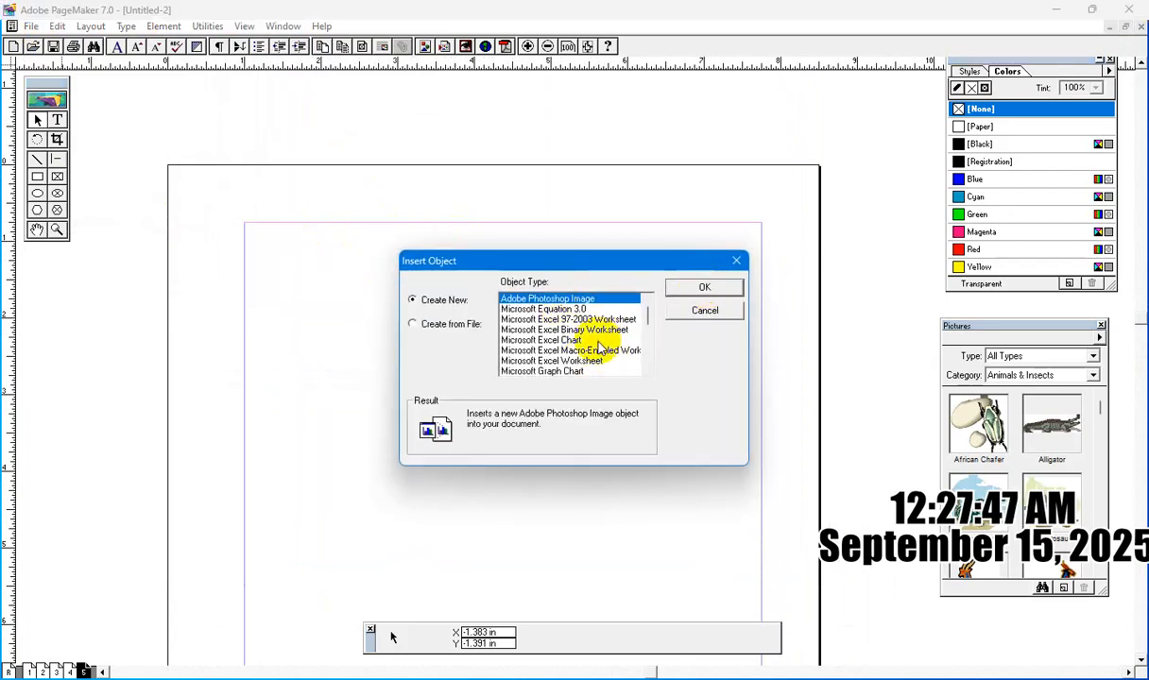
- Review the object types available for a new object and the option to create one from a file
{"action": "scroll", "coordinate": [601, 345], "scroll_direction": "down", "scroll_amount": 1}
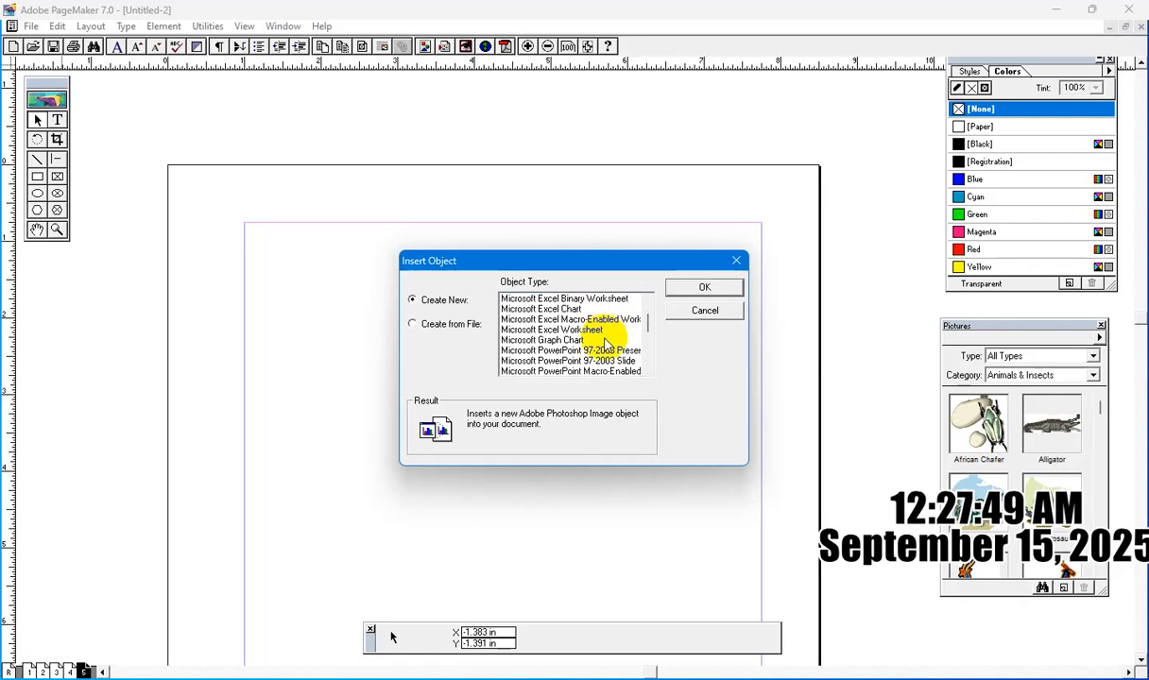
{"action": "scroll", "coordinate": [606, 345], "scroll_direction": "down", "scroll_amount": 5}
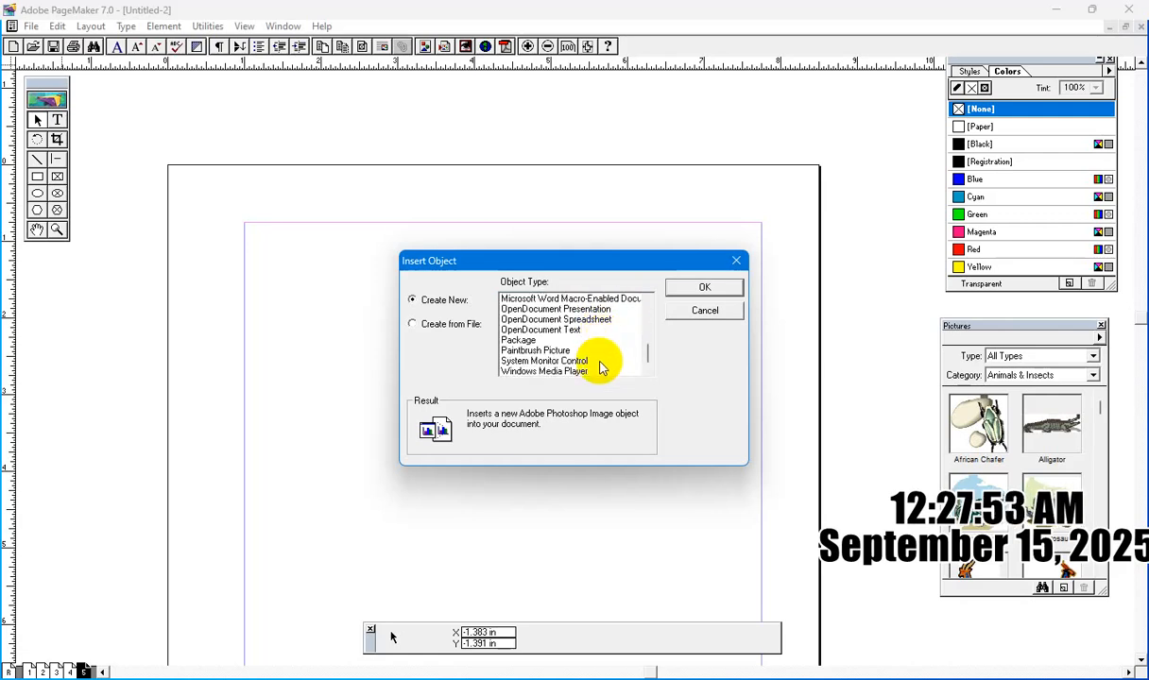
{"action": "scroll", "coordinate": [601, 366], "scroll_direction": "up", "scroll_amount": 4}
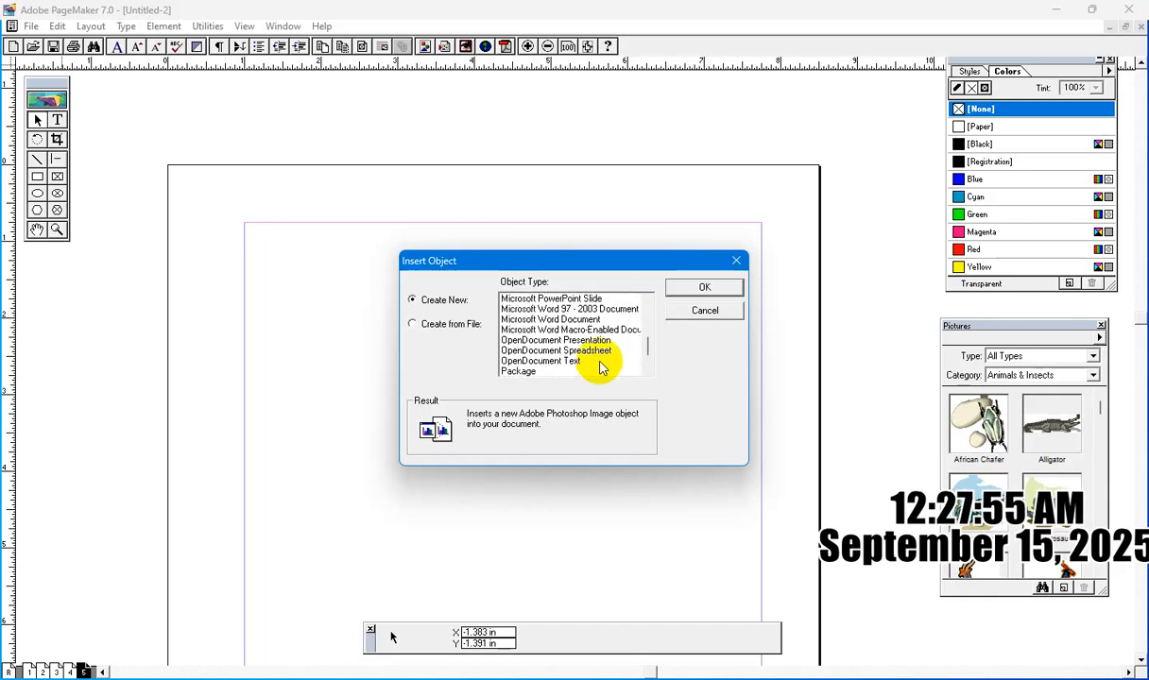
{"action": "scroll", "coordinate": [601, 368], "scroll_direction": "up", "scroll_amount": 2}
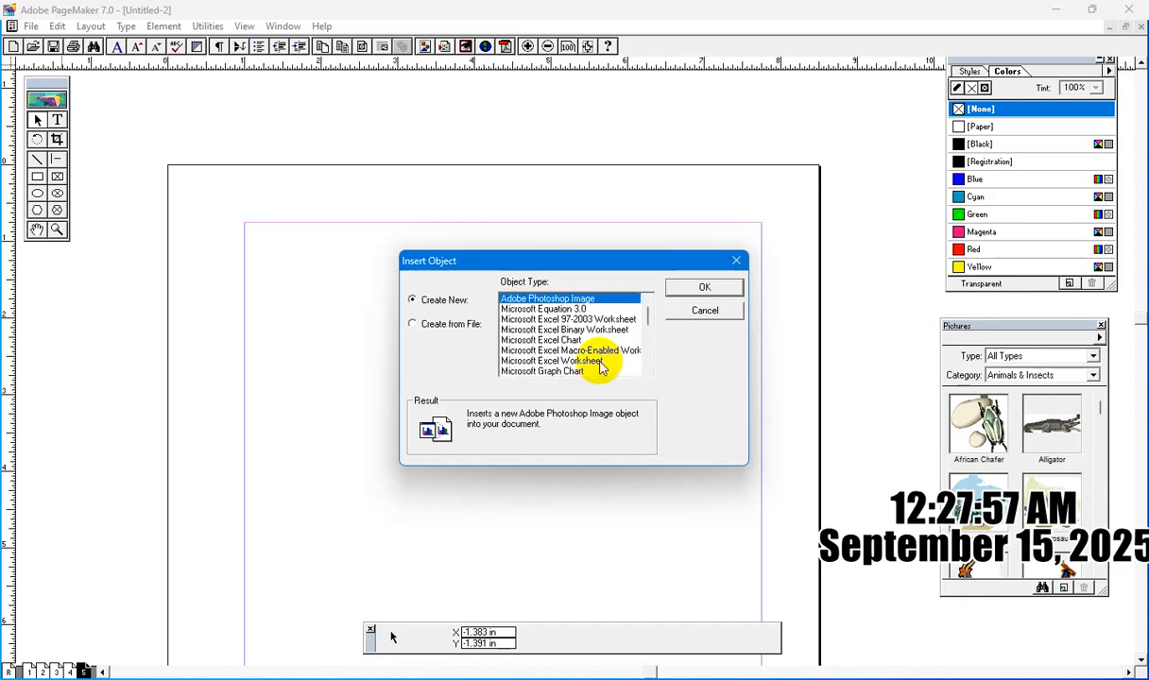
{"action": "scroll", "coordinate": [601, 367], "scroll_direction": "down", "scroll_amount": 5}
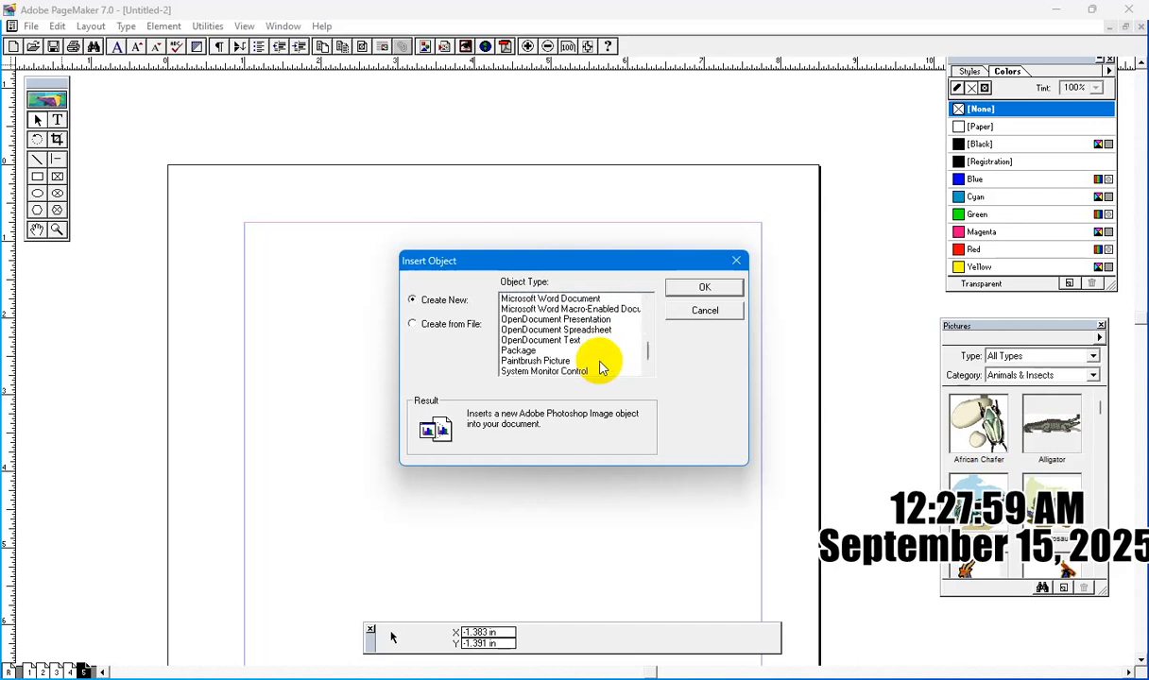
{"action": "scroll", "coordinate": [601, 367], "scroll_direction": "down", "scroll_amount": 1}
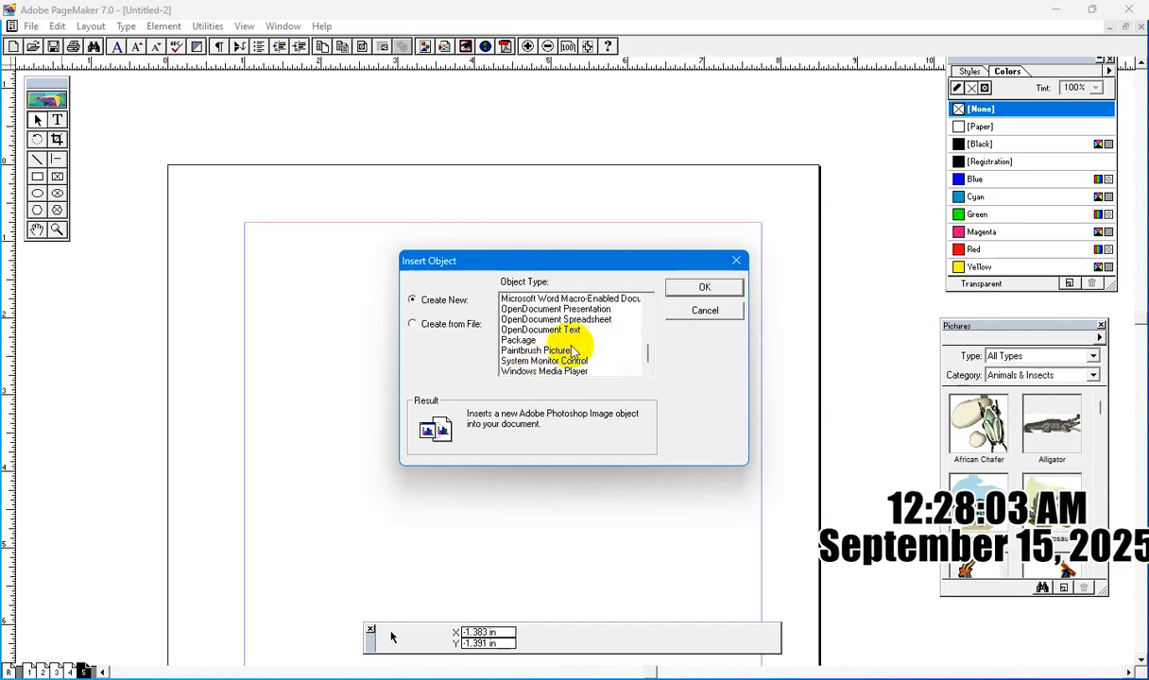
{"action": "scroll", "coordinate": [572, 351], "scroll_direction": "up", "scroll_amount": 1}
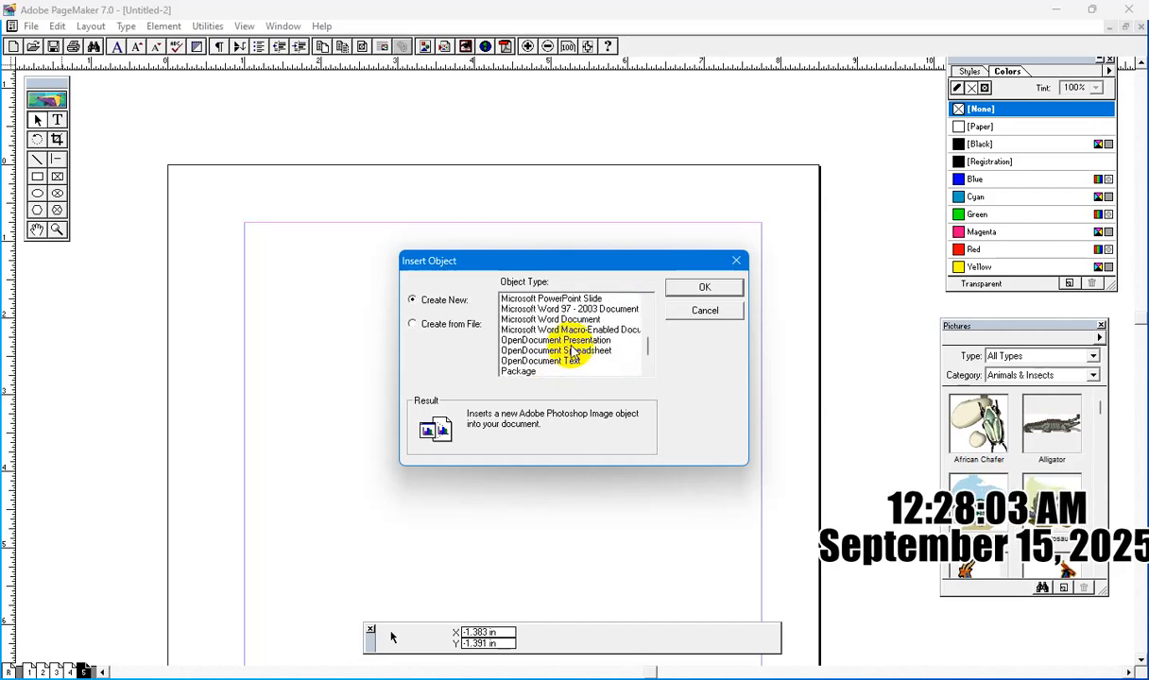
{"action": "left_click", "coordinate": [425, 324]}
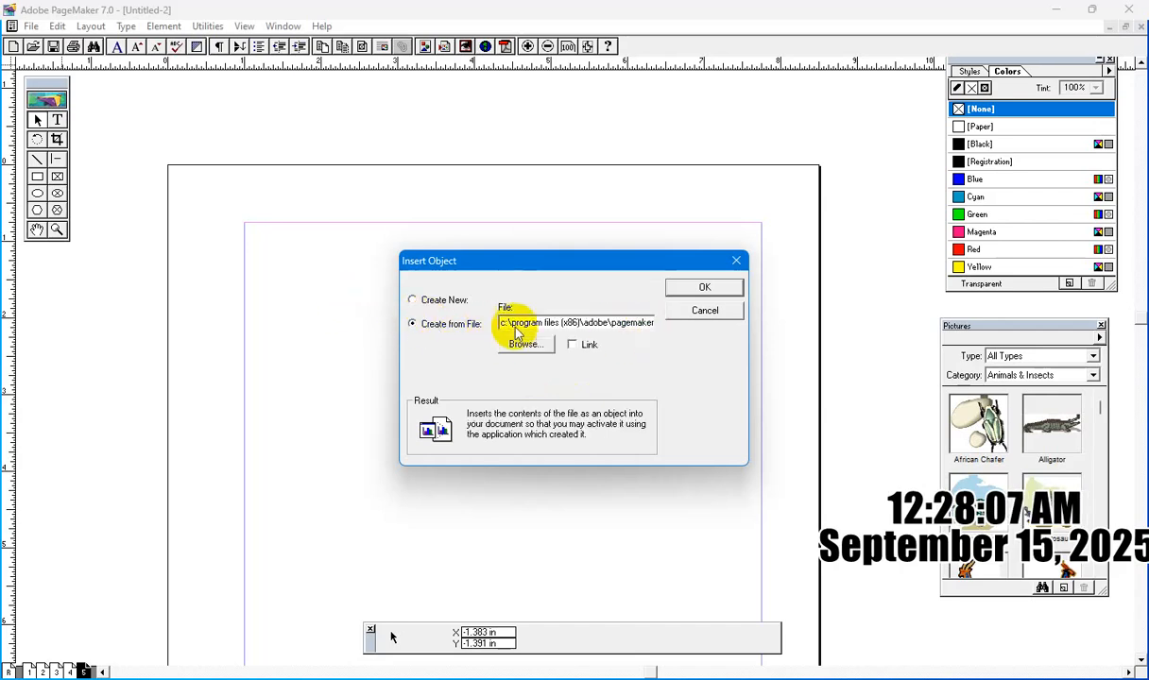
{"action": "left_click", "coordinate": [436, 303]}
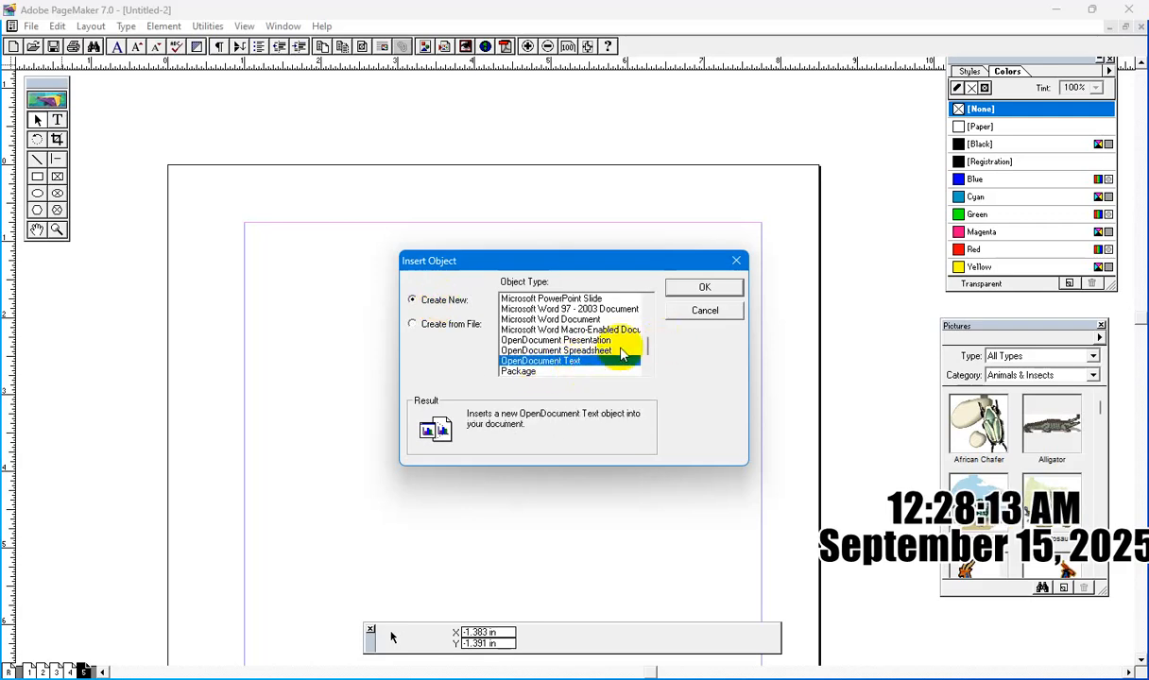
{"action": "left_click", "coordinate": [583, 352]}
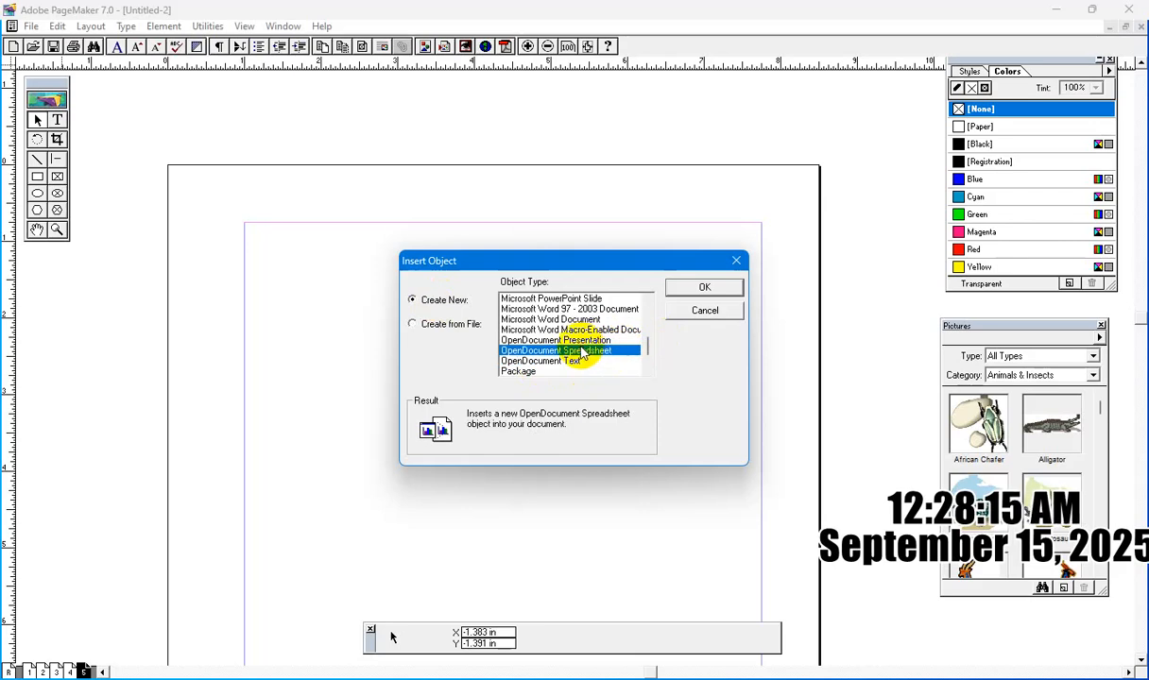
{"action": "scroll", "coordinate": [583, 351], "scroll_direction": "up", "scroll_amount": 3}
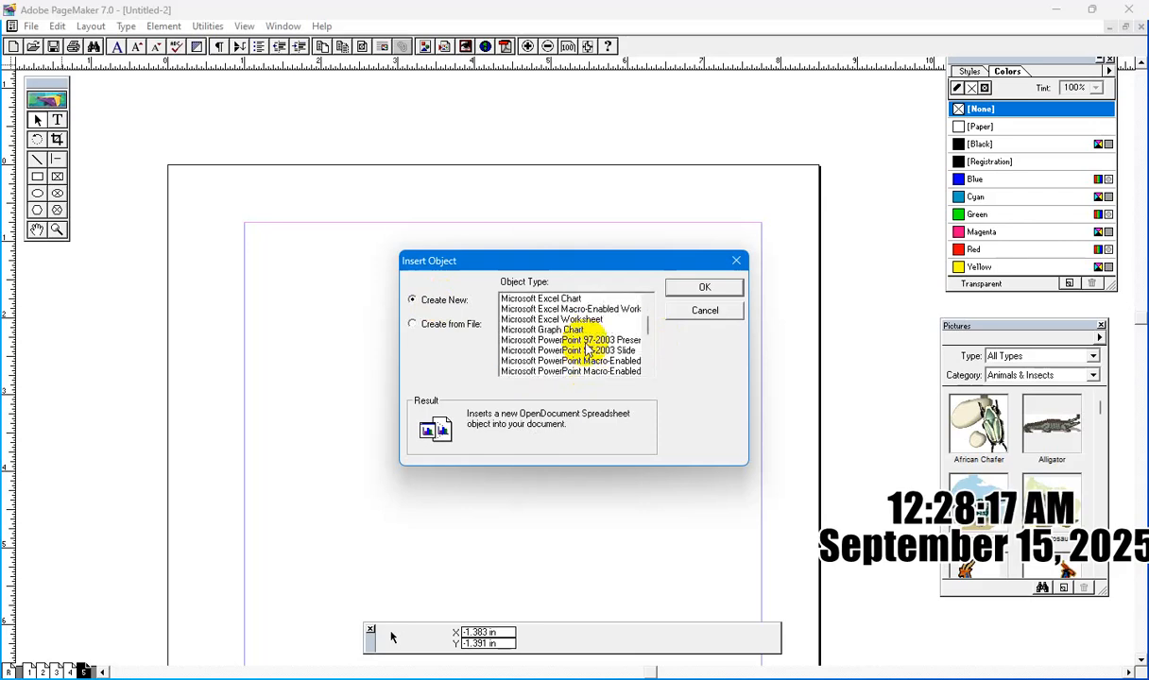
{"action": "scroll", "coordinate": [586, 350], "scroll_direction": "up", "scroll_amount": 2}
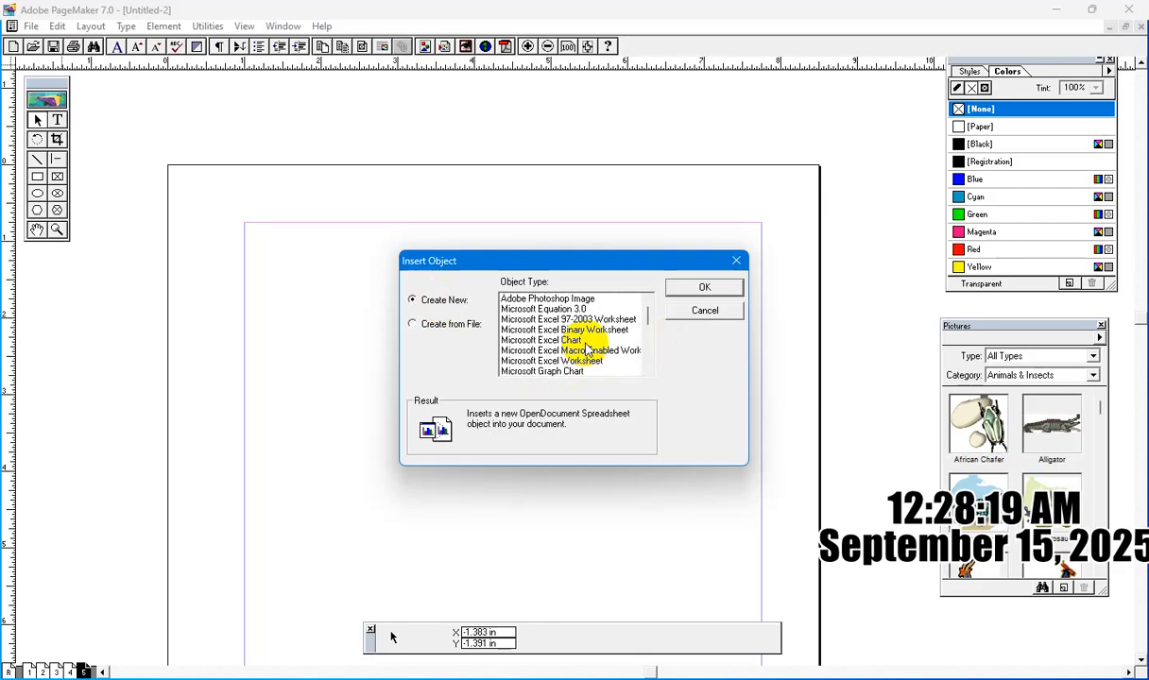
{"action": "scroll", "coordinate": [582, 347], "scroll_direction": "down", "scroll_amount": 4}
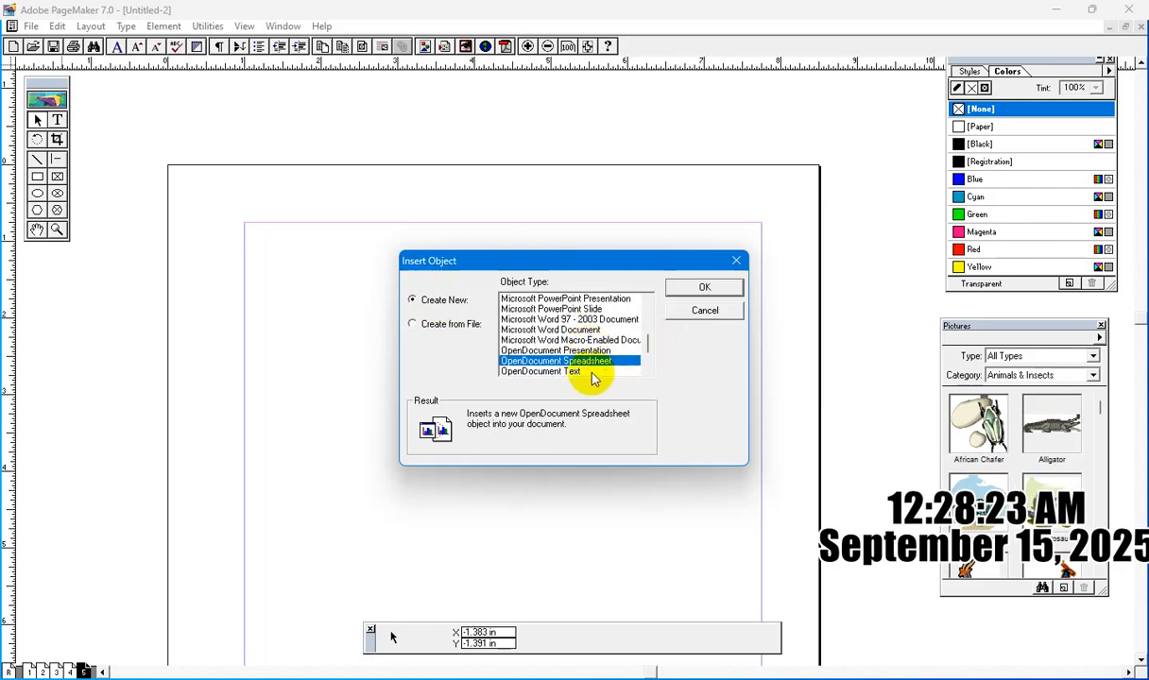
- Insert a new OpenDocument Text object containing "Welcome To Tutorial Video." and return to the PageMaker page
{"action": "left_click", "coordinate": [570, 373]}
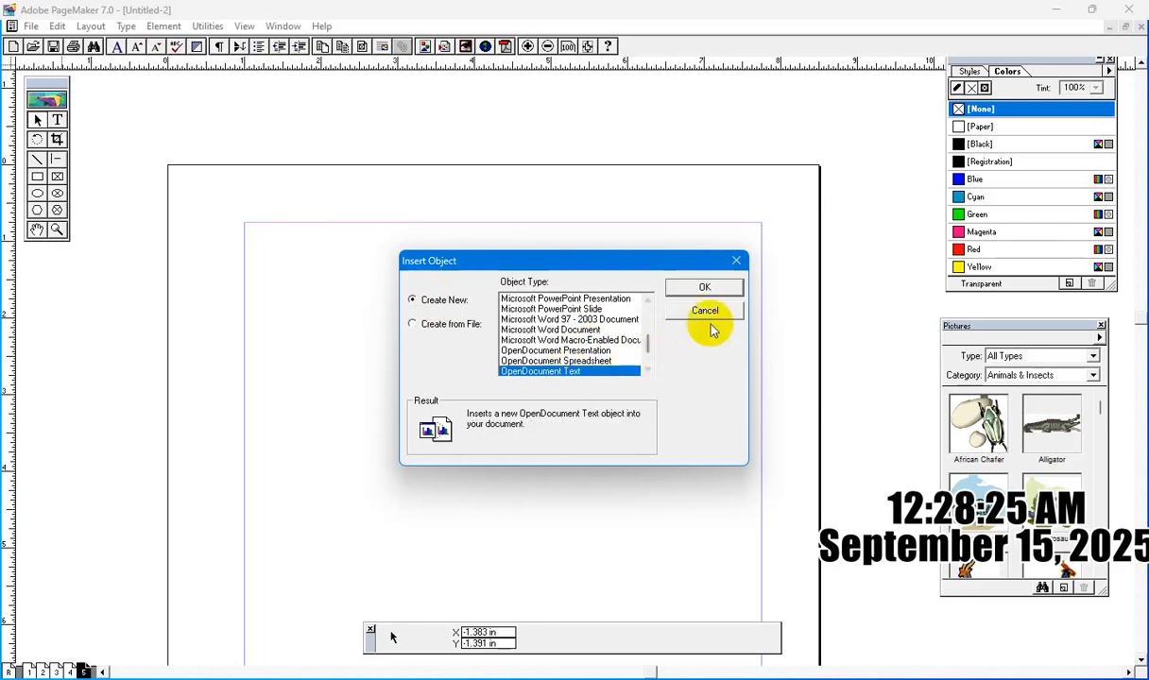
{"action": "left_click", "coordinate": [695, 287]}
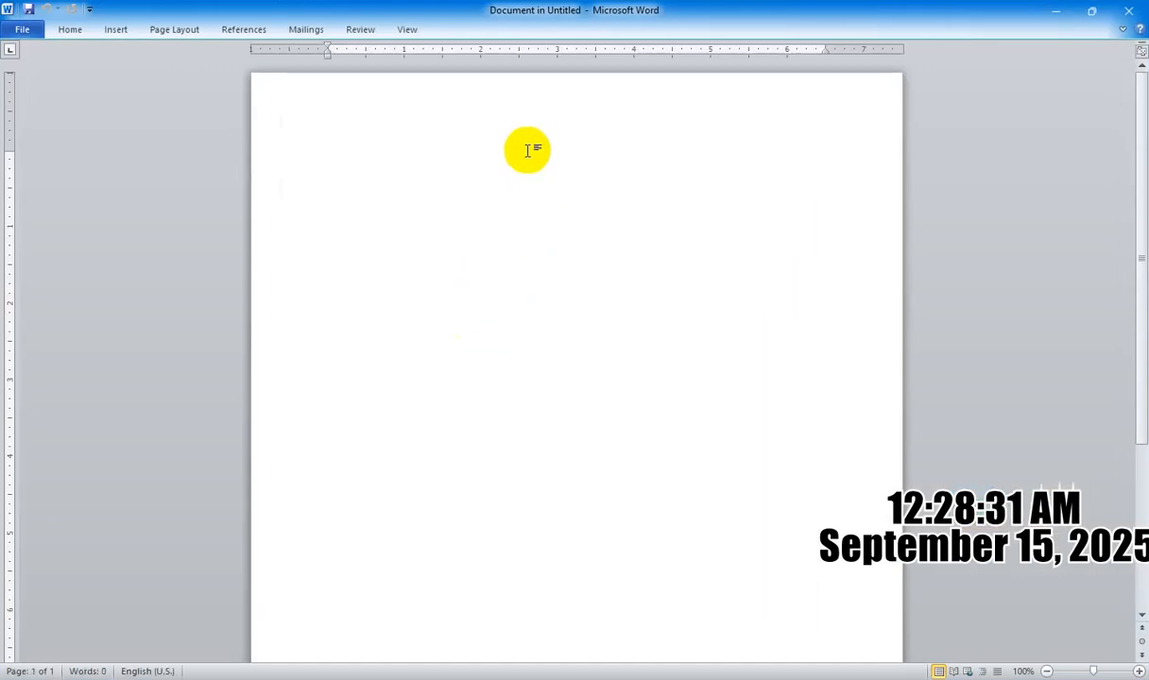
{"action": "type", "text": "w"}
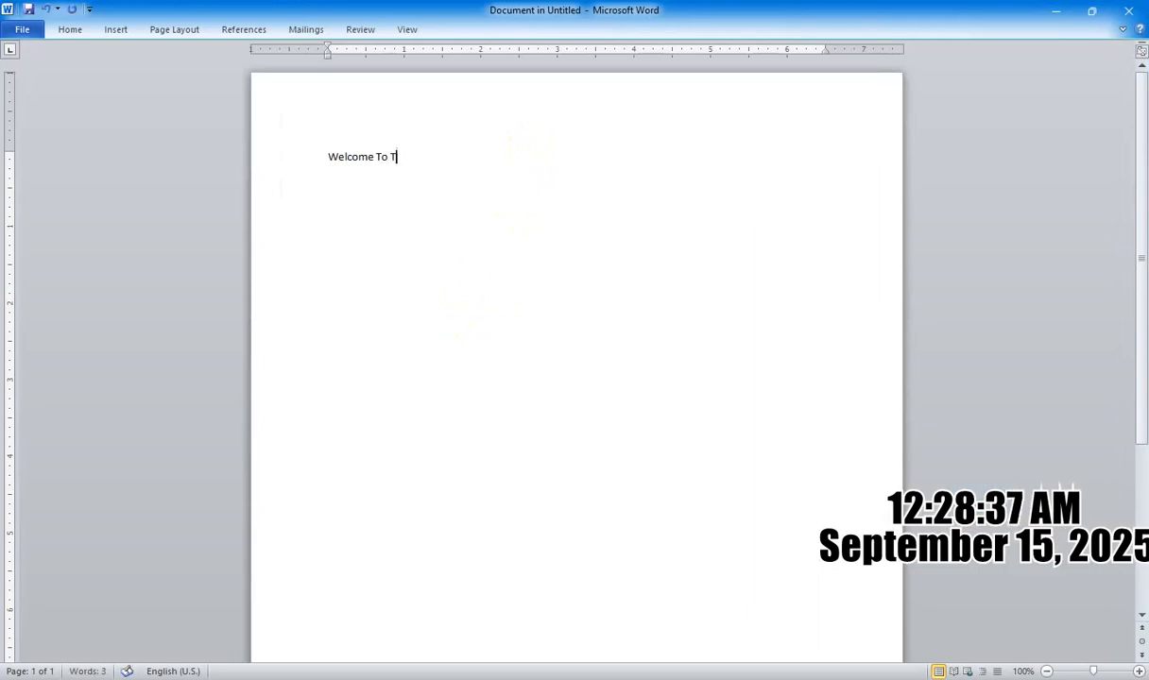
{"action": "type", "text": "elcome To Tutorial Video."}
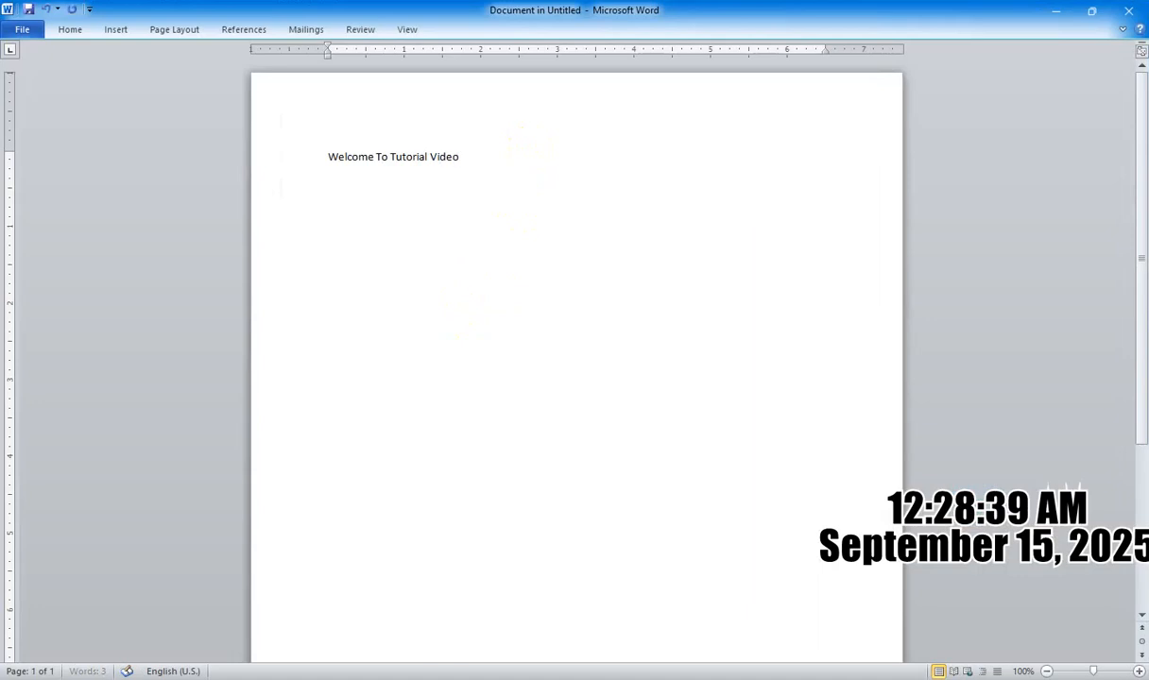
{"action": "left_click", "coordinate": [1124, 17]}
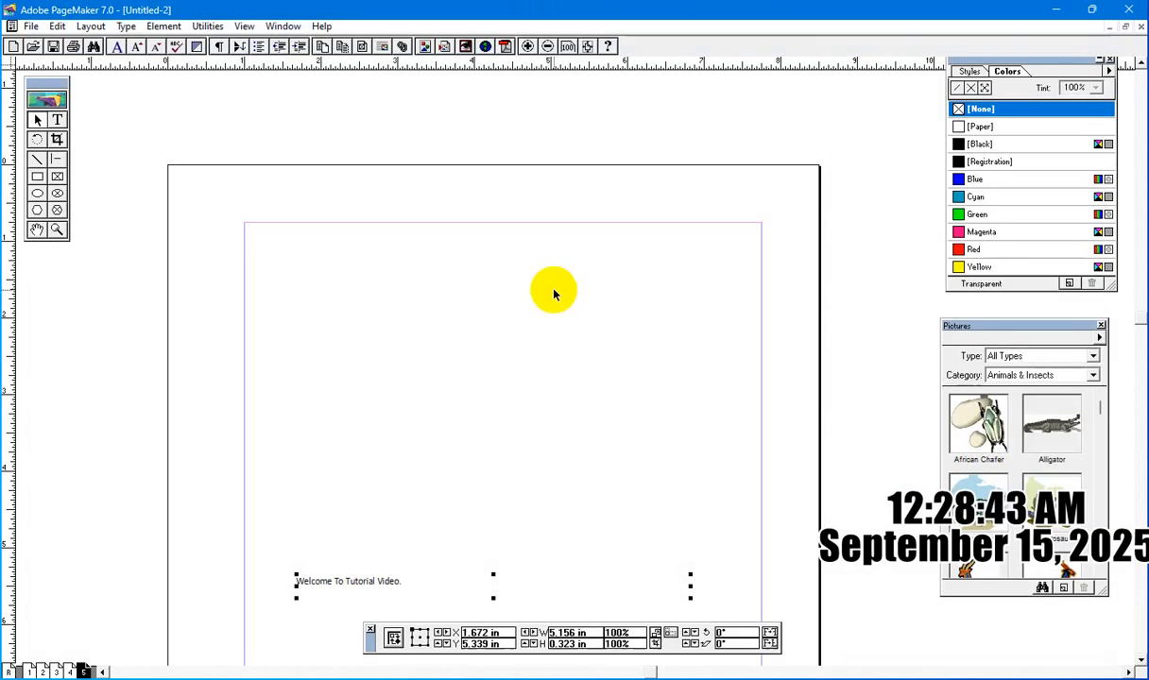
- Move the welcome text object near the page's upper left margin and enlarge it to about 196%, then deselect it
{"action": "left_click_drag", "start_coordinate": [346, 584], "coordinate": [294, 269]}
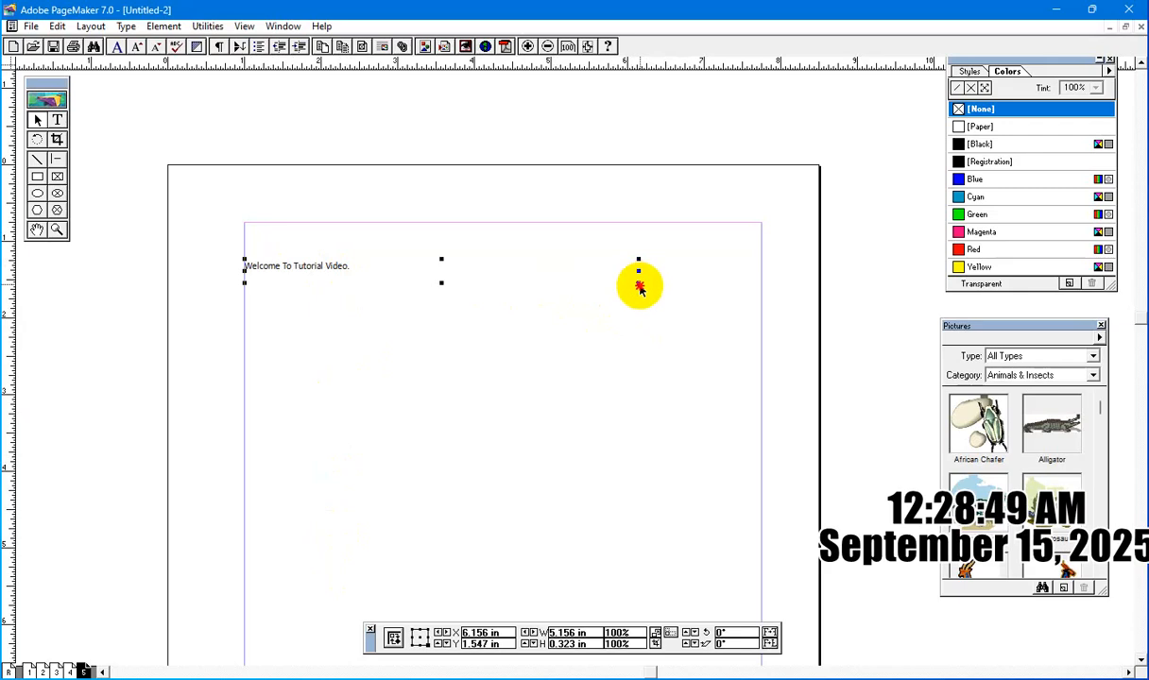
{"action": "left_click_drag", "start_coordinate": [638, 287], "coordinate": [900, 488]}
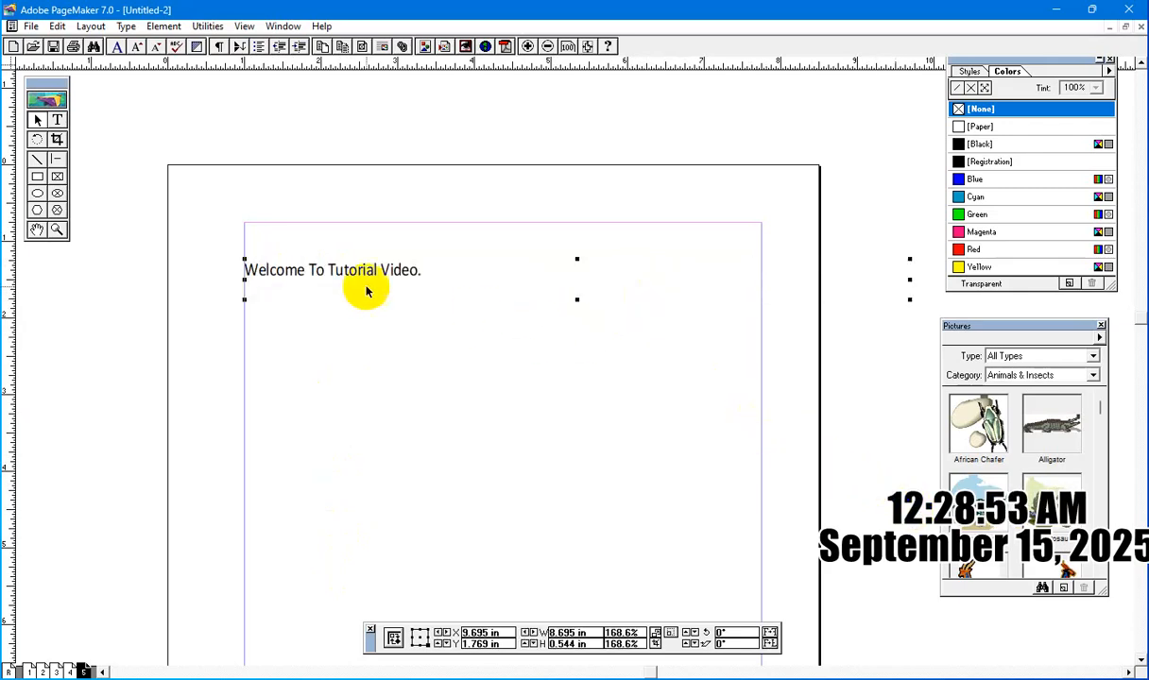
{"action": "left_click_drag", "start_coordinate": [244, 302], "coordinate": [130, 459]}
{"action": "left_click_drag", "start_coordinate": [290, 276], "coordinate": [357, 284]}
{"action": "left_click", "coordinate": [359, 437]}
{"action": "left_click", "coordinate": [367, 352]}
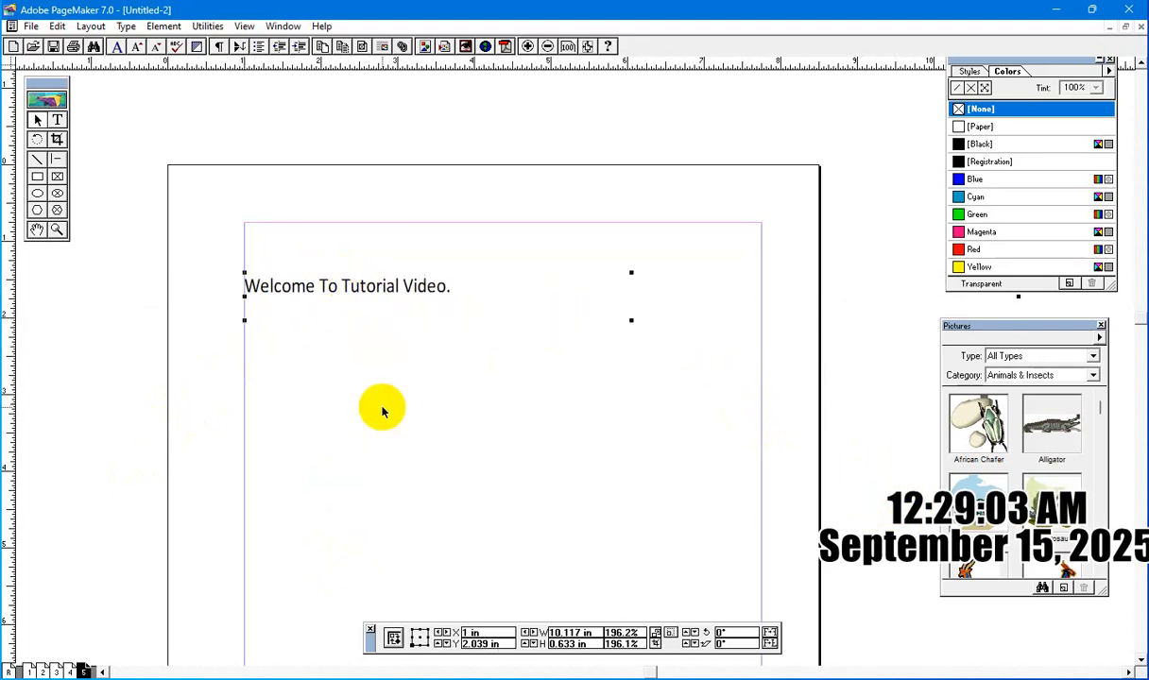
{"action": "left_click", "coordinate": [389, 408]}
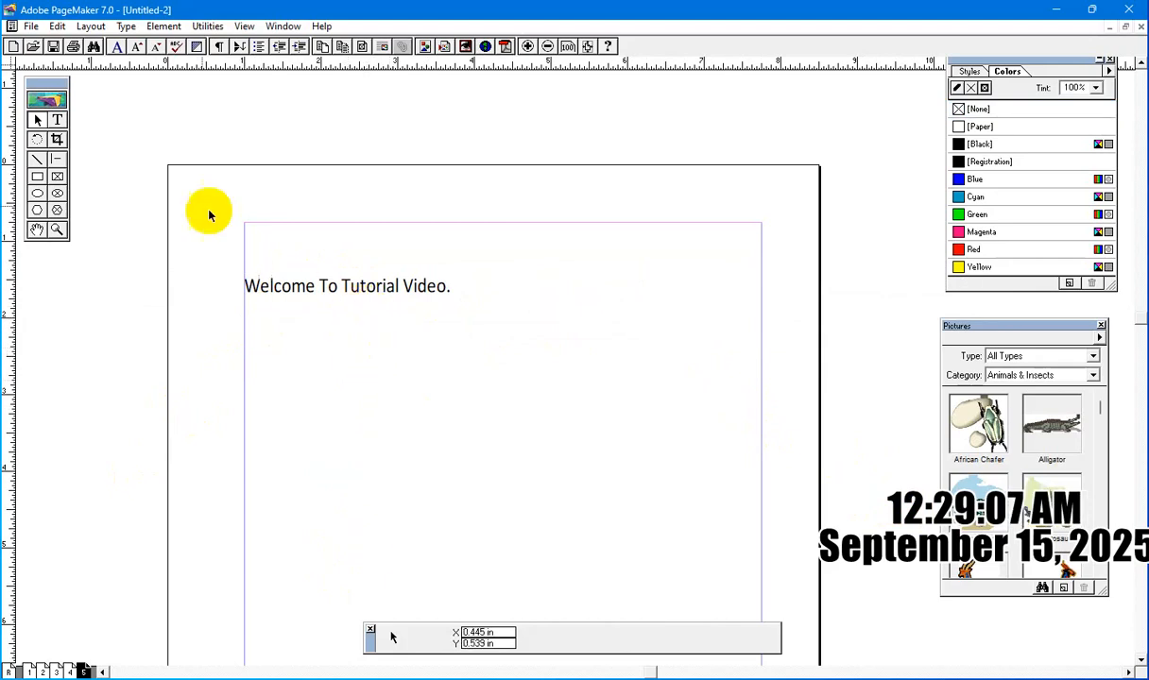
- Insert a new Paintbrush Picture object and maximize the Paint window that holds its bitmap
{"action": "left_click", "coordinate": [57, 26]}
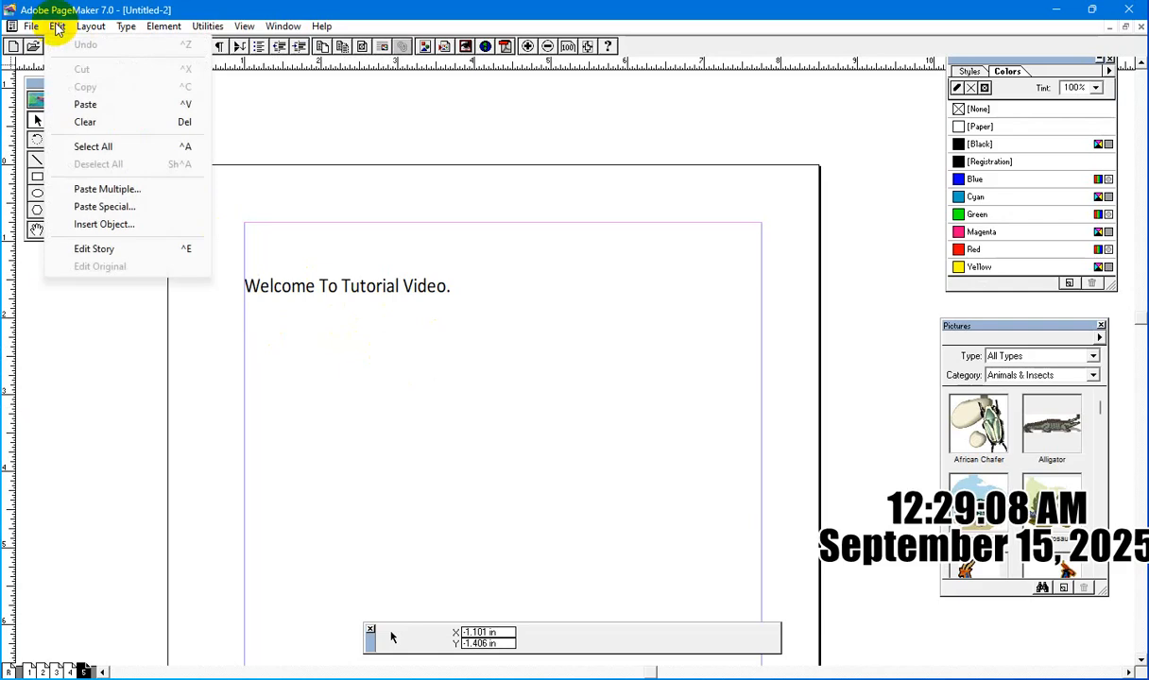
{"action": "left_click", "coordinate": [94, 224]}
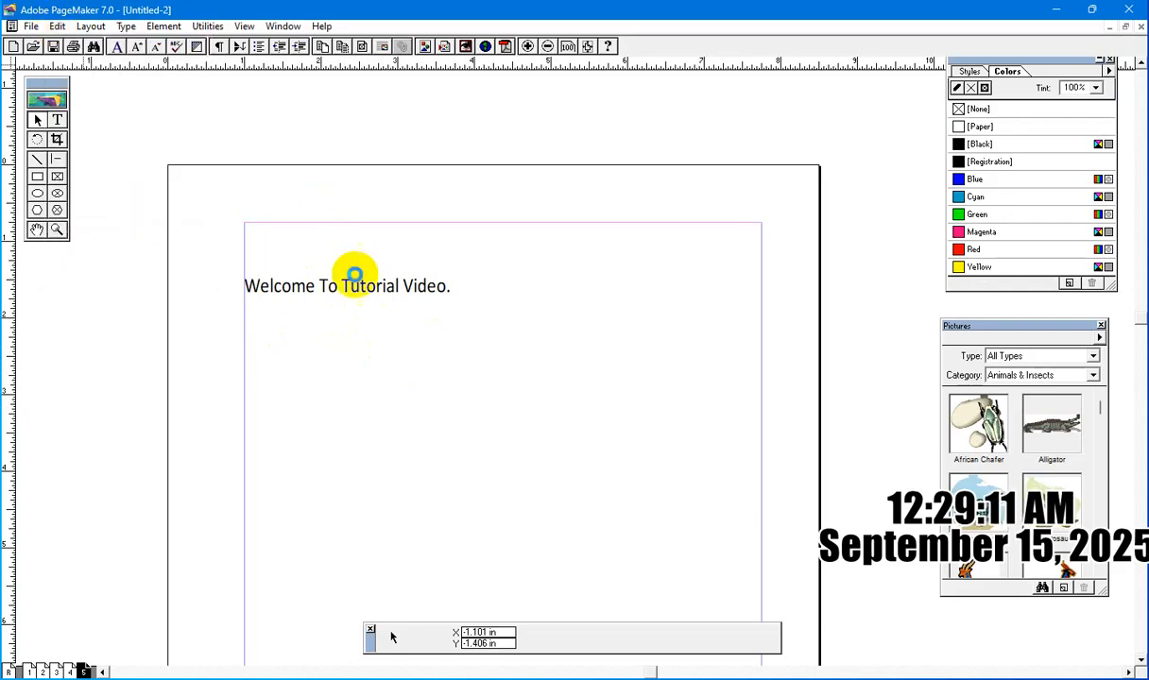
{"action": "scroll", "coordinate": [596, 349], "scroll_direction": "down", "scroll_amount": 2}
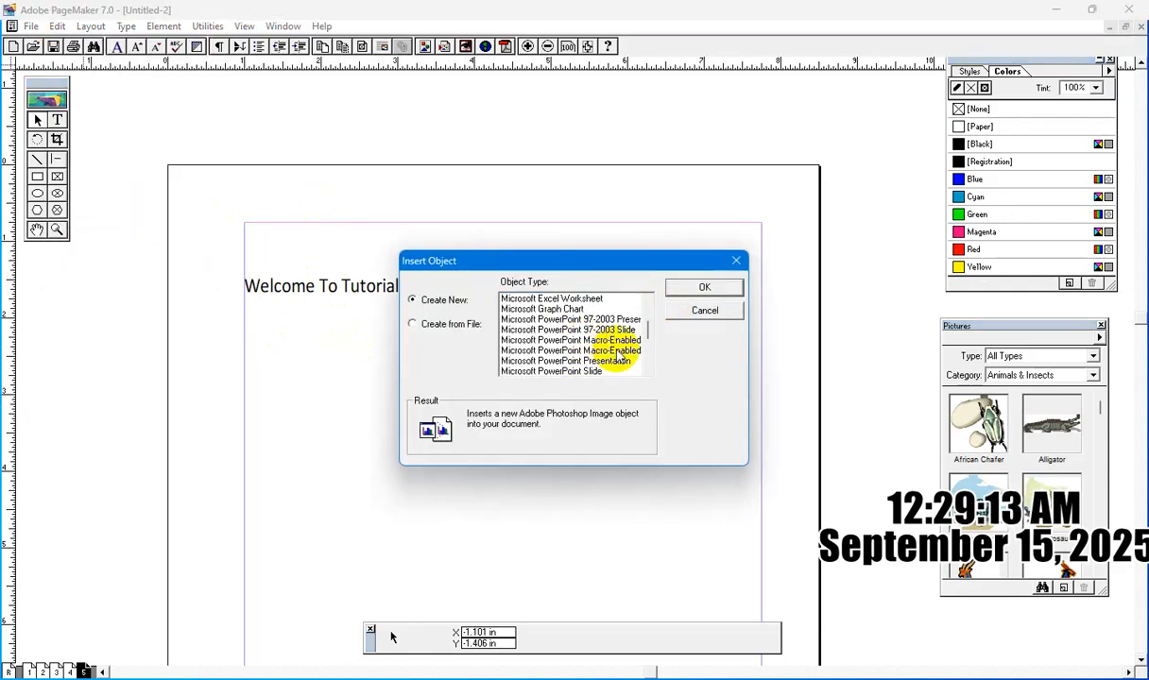
{"action": "scroll", "coordinate": [616, 357], "scroll_direction": "down", "scroll_amount": 4}
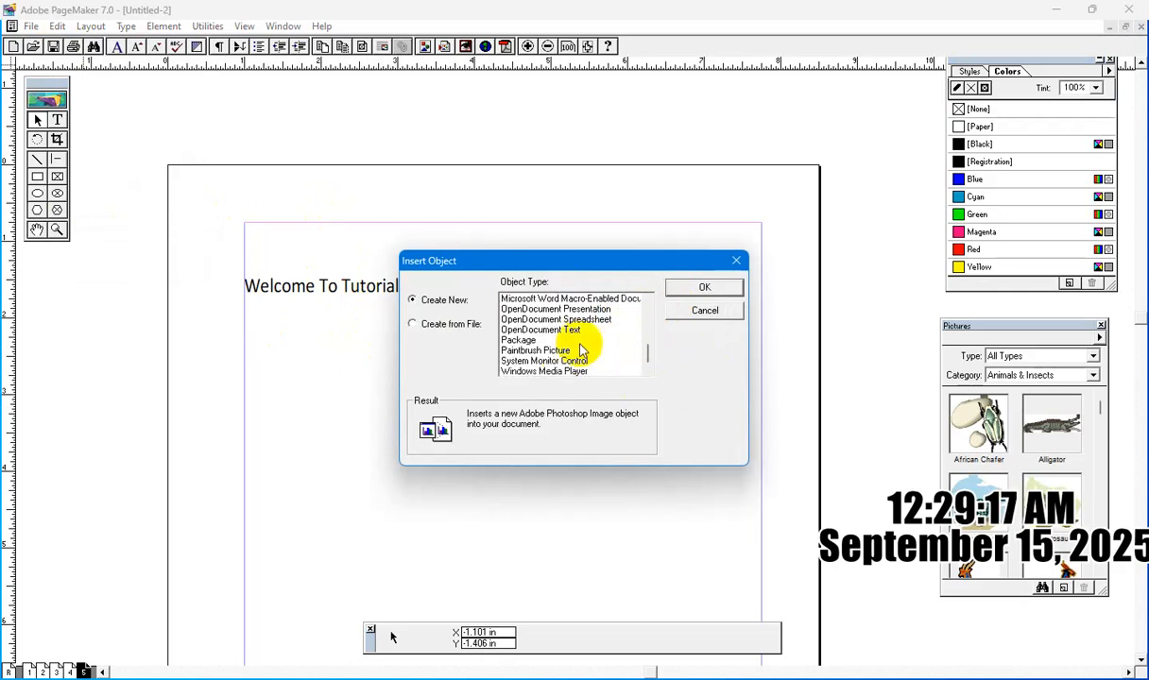
{"action": "left_click", "coordinate": [546, 350]}
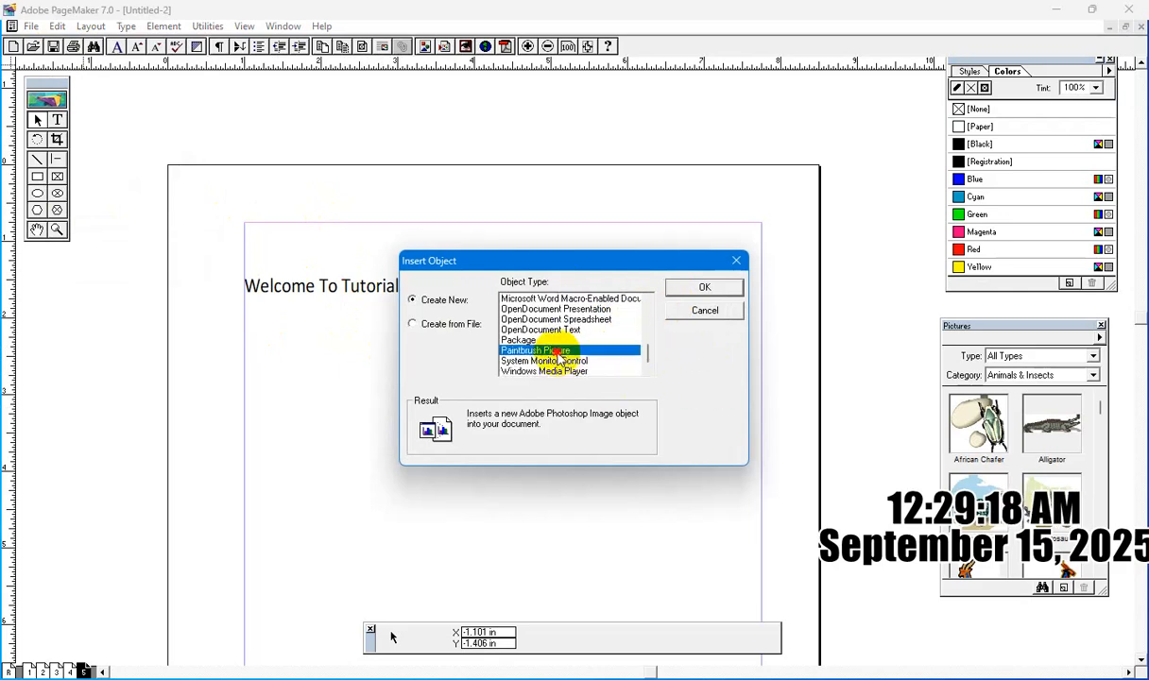
{"action": "left_click", "coordinate": [697, 289]}
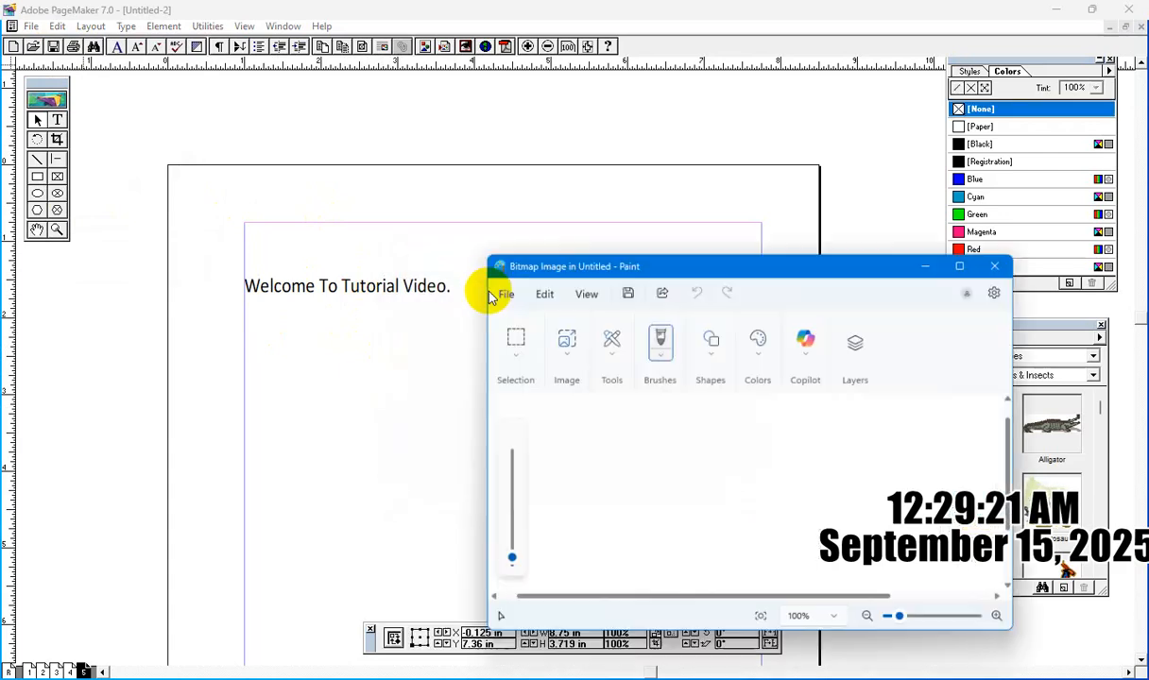
{"action": "double_click", "coordinate": [772, 257]}
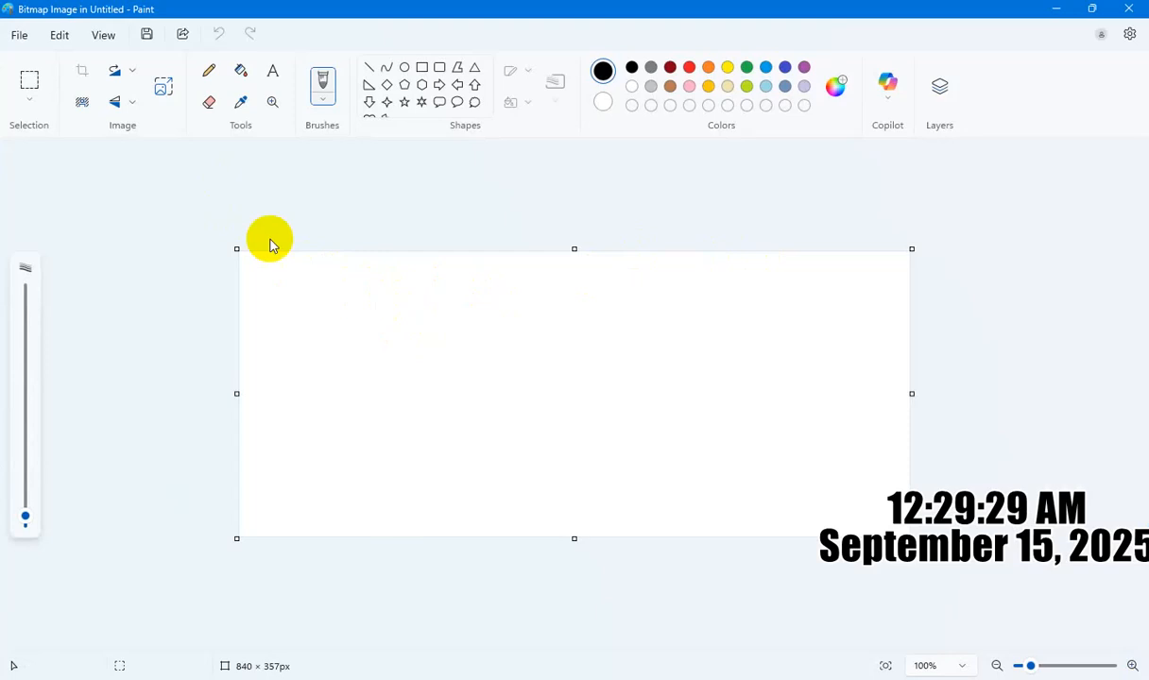
{"action": "left_click", "coordinate": [213, 103]}
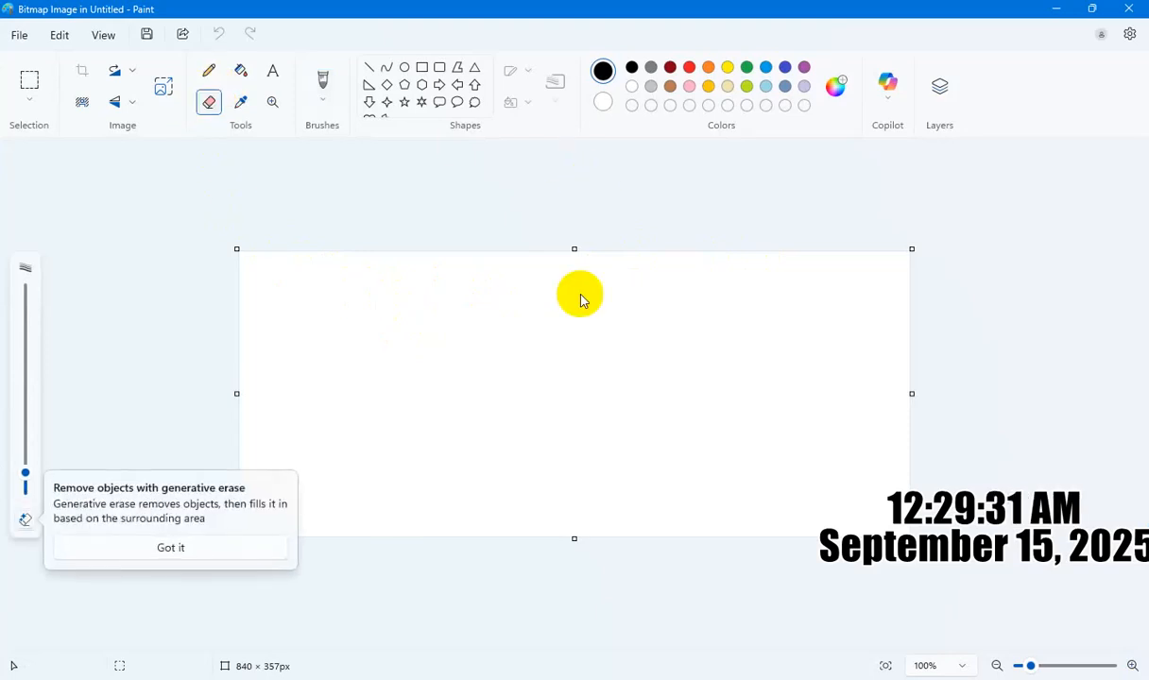
{"action": "left_click", "coordinate": [575, 302]}
{"action": "left_click", "coordinate": [532, 306]}
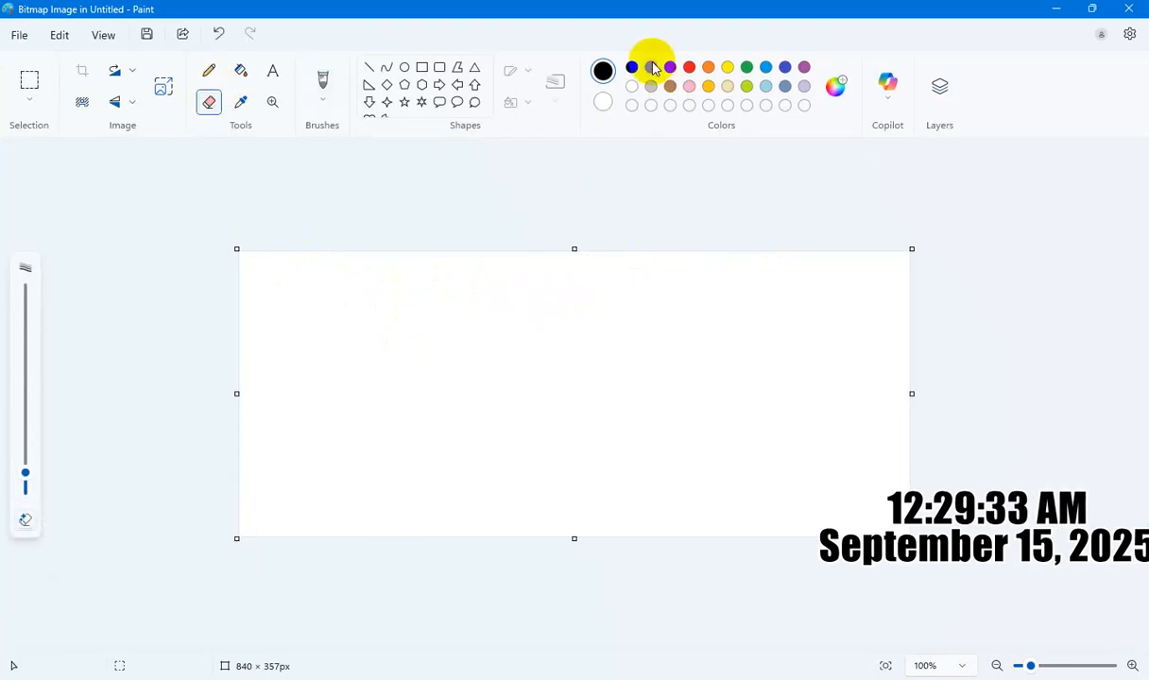
- Fill the whole canvas with black and add the bold yellow text "TEST HERE" in Tw Cen MT Condensed
{"action": "left_click", "coordinate": [243, 76]}
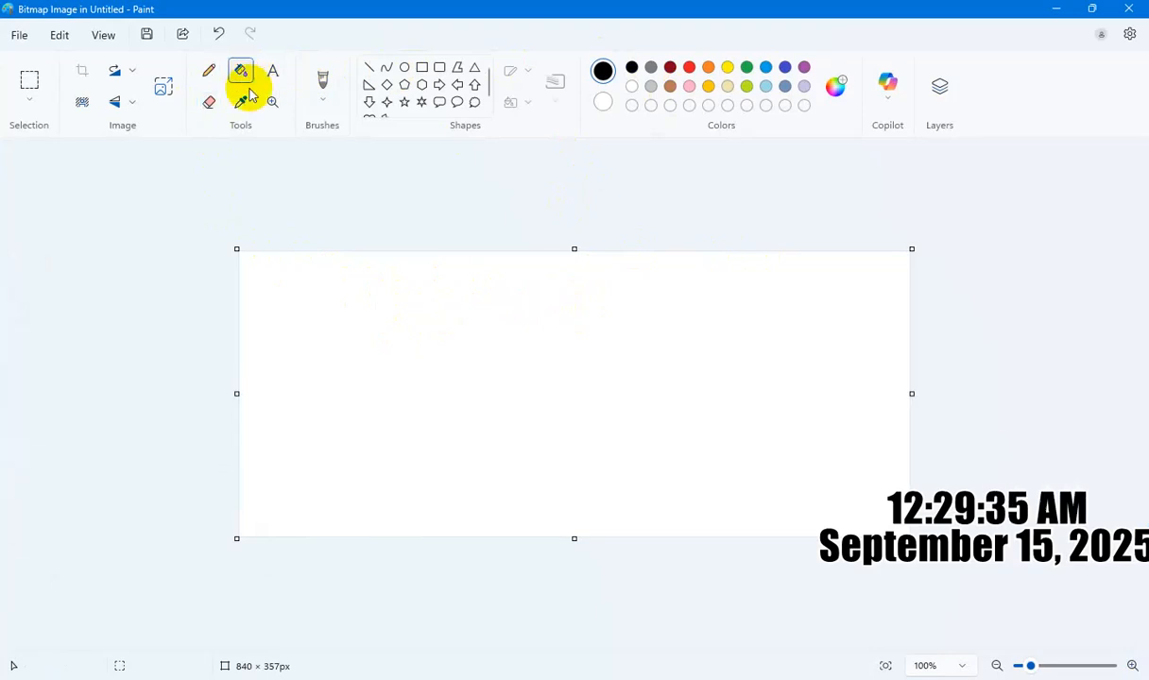
{"action": "left_click", "coordinate": [402, 326]}
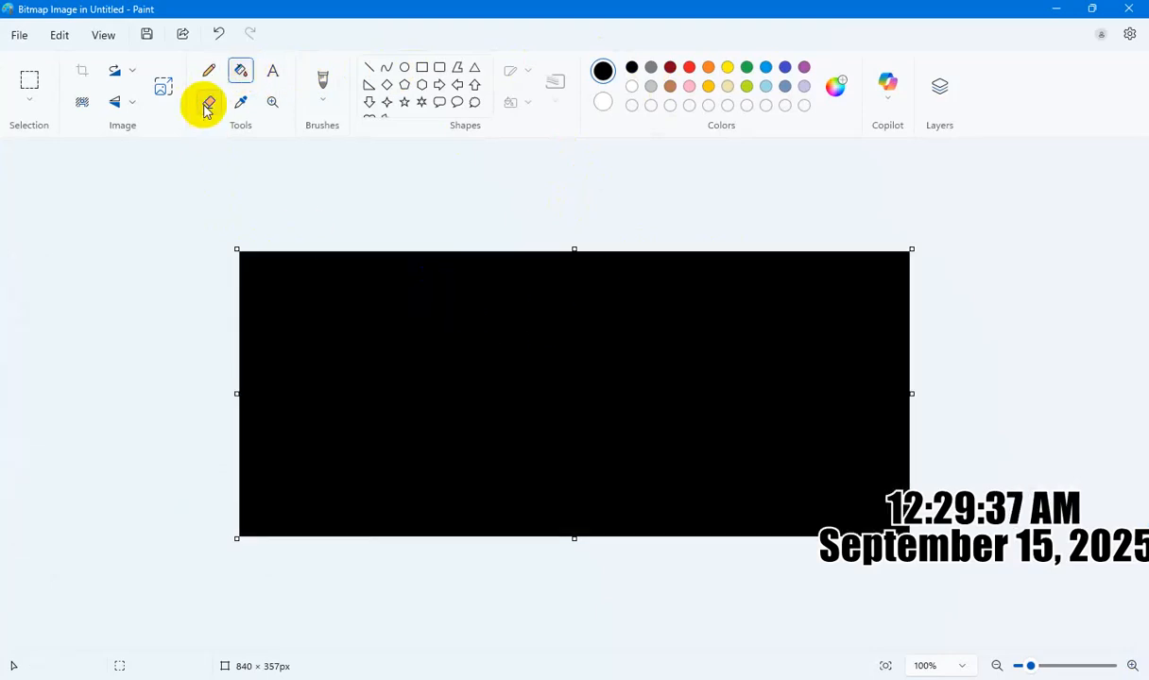
{"action": "left_click", "coordinate": [272, 72]}
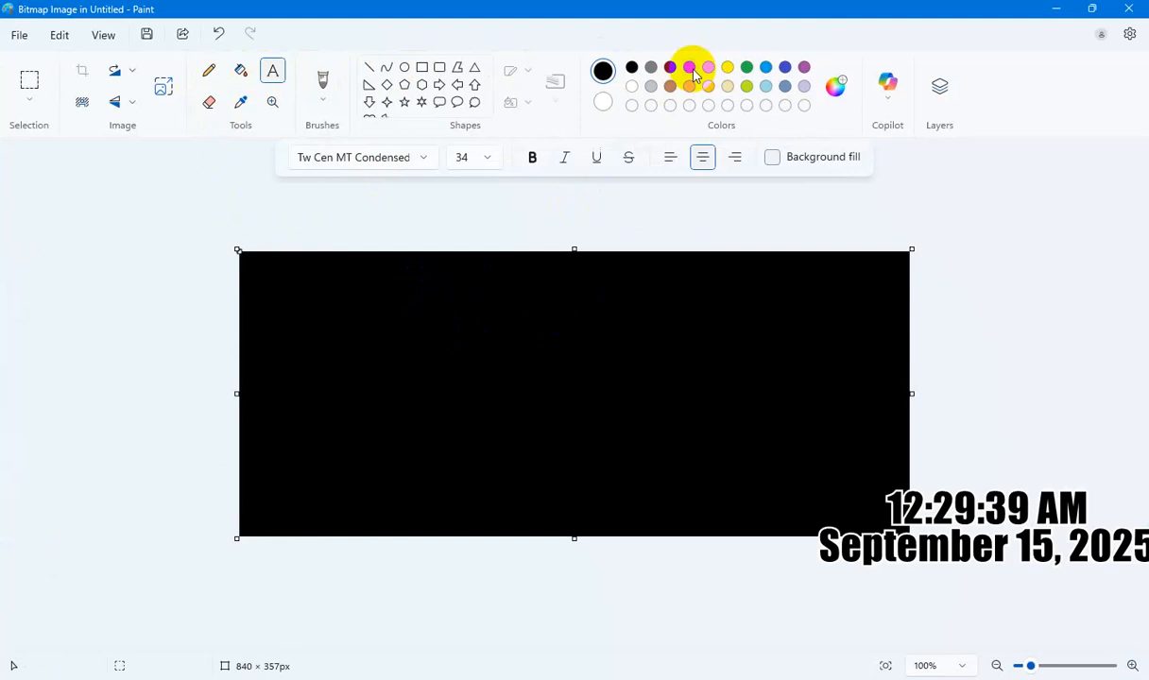
{"action": "left_click", "coordinate": [727, 67]}
{"action": "left_click", "coordinate": [335, 337]}
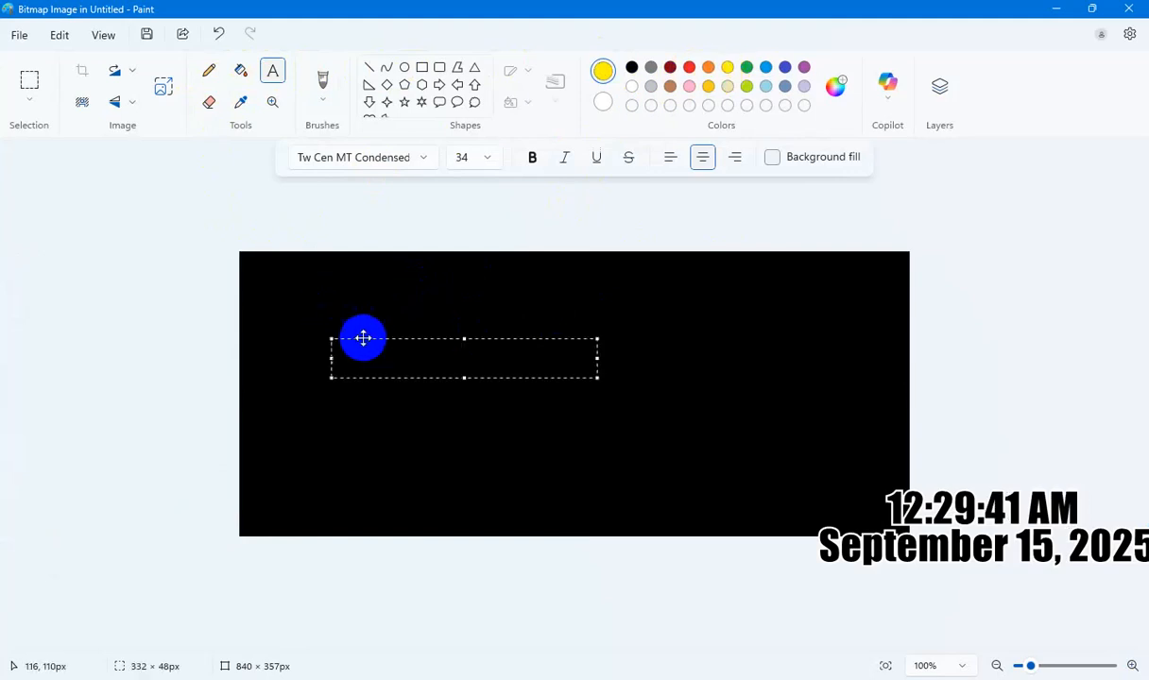
{"action": "key", "text": "ctrl+b"}
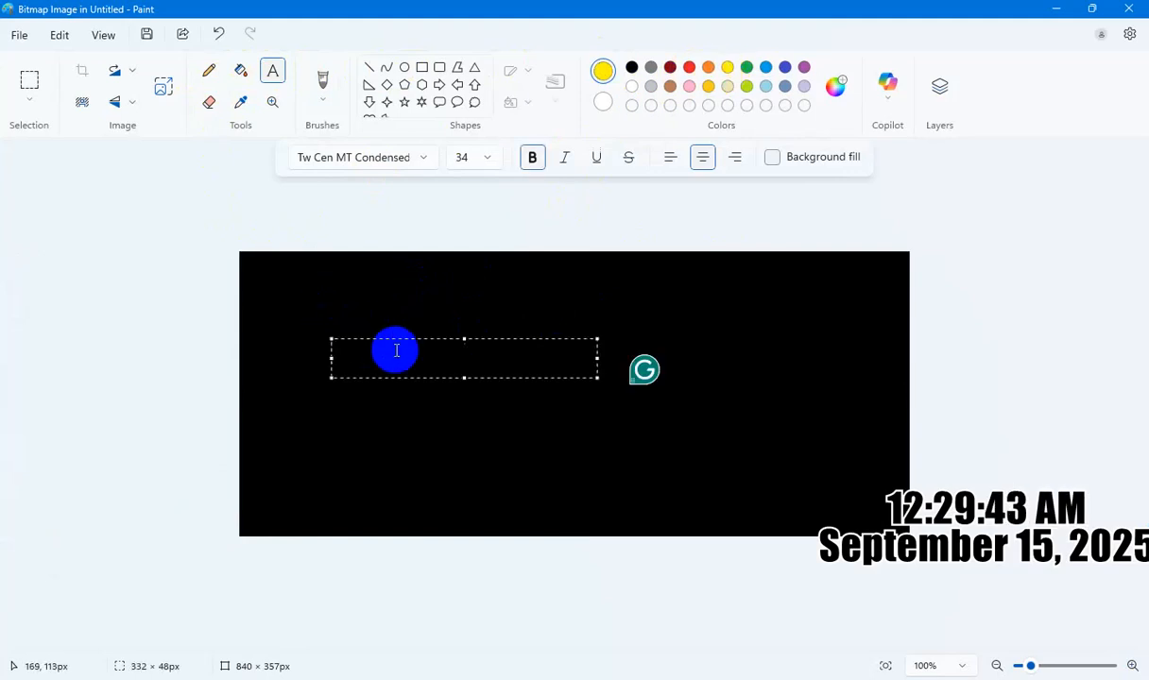
{"action": "type", "text": "TEST H"}
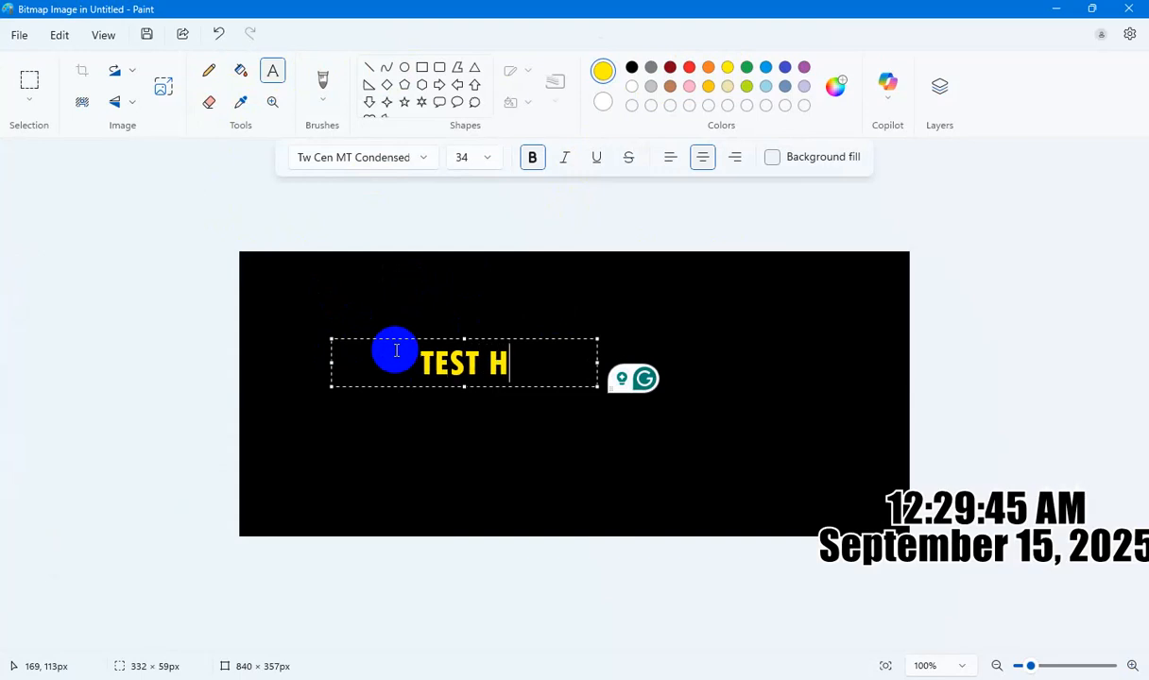
{"action": "type", "text": "ERE"}
- Enlarge the TEST HERE text to size 130, widen its box so it fits on one line, and commit it
{"action": "key", "text": "ctrl+a"}
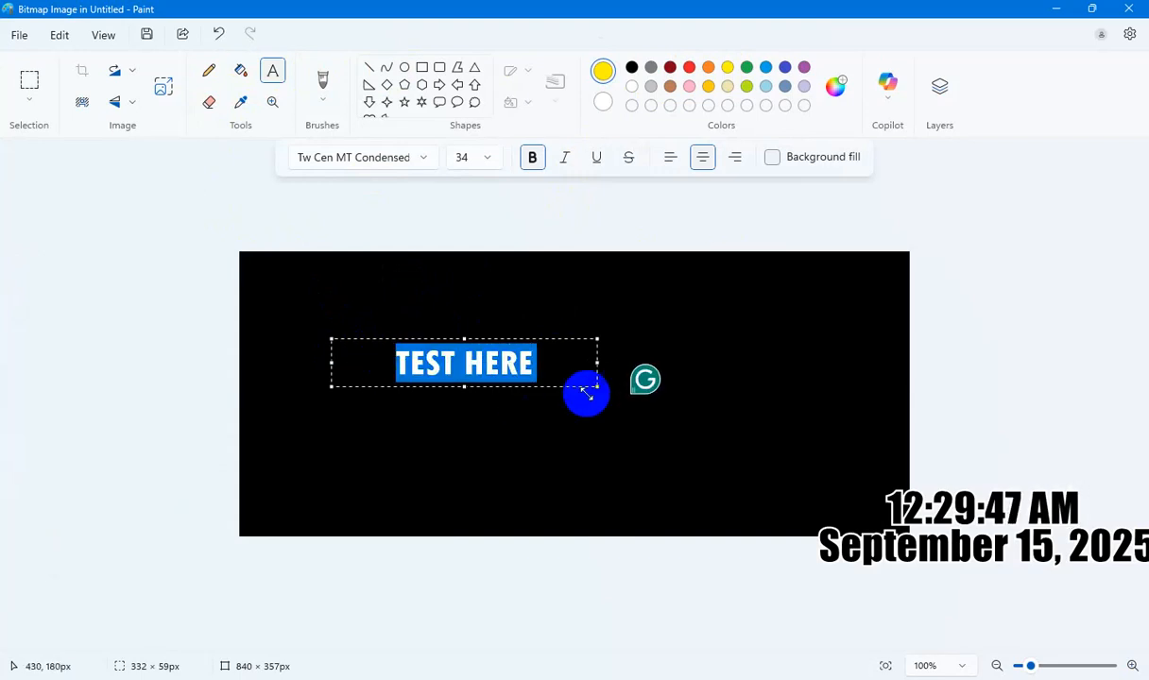
{"action": "key", "text": "ctrl+shift+period"}
{"action": "key", "text": "ctrl+shift+period"}
{"action": "key", "text": "ctrl+shift+period"}
{"action": "key", "text": "ctrl+shift+period"}
{"action": "key", "text": "ctrl+shift+period"}
{"action": "key", "text": "ctrl+shift+period"}
{"action": "key", "text": "ctrl+shift+period"}
{"action": "key", "text": "ctrl+shift+period"}
{"action": "key", "text": "ctrl+shift+period"}
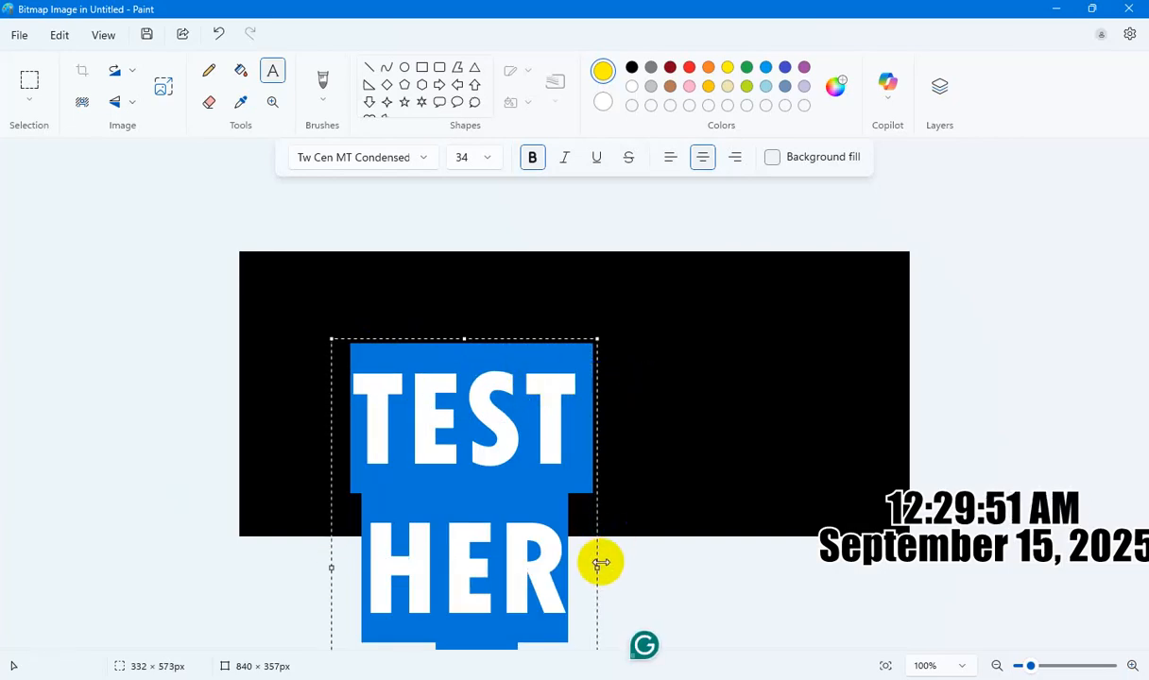
{"action": "left_click_drag", "start_coordinate": [599, 336], "coordinate": [868, 242]}
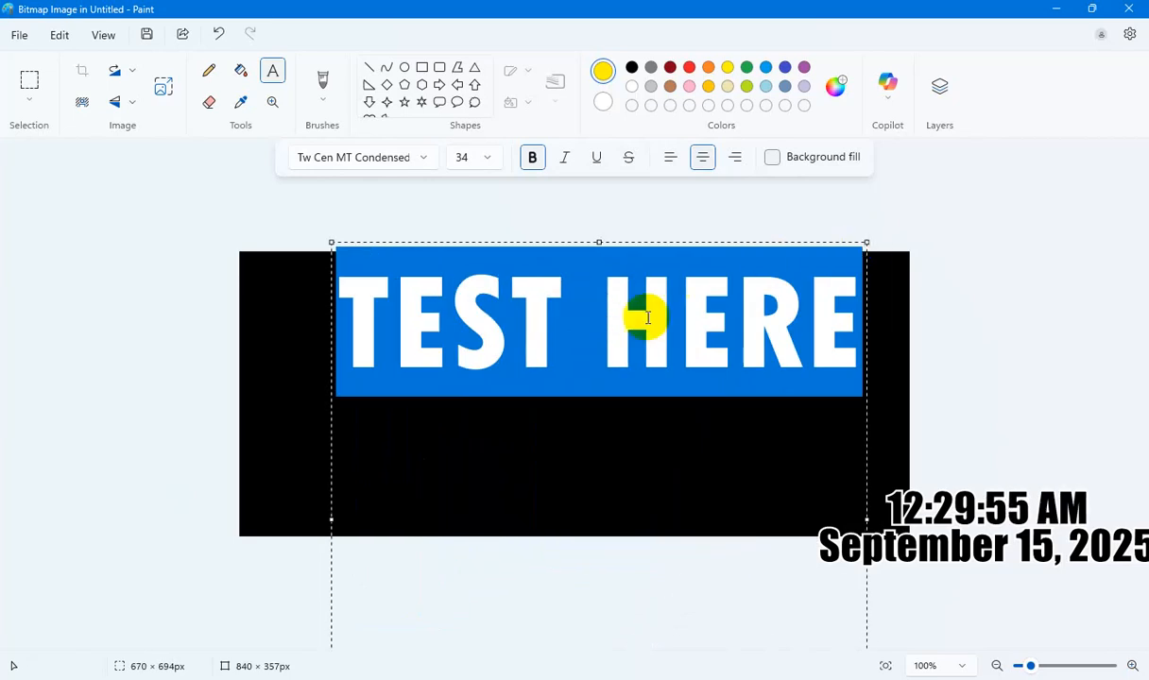
{"action": "left_click", "coordinate": [603, 326]}
{"action": "left_click", "coordinate": [275, 266]}
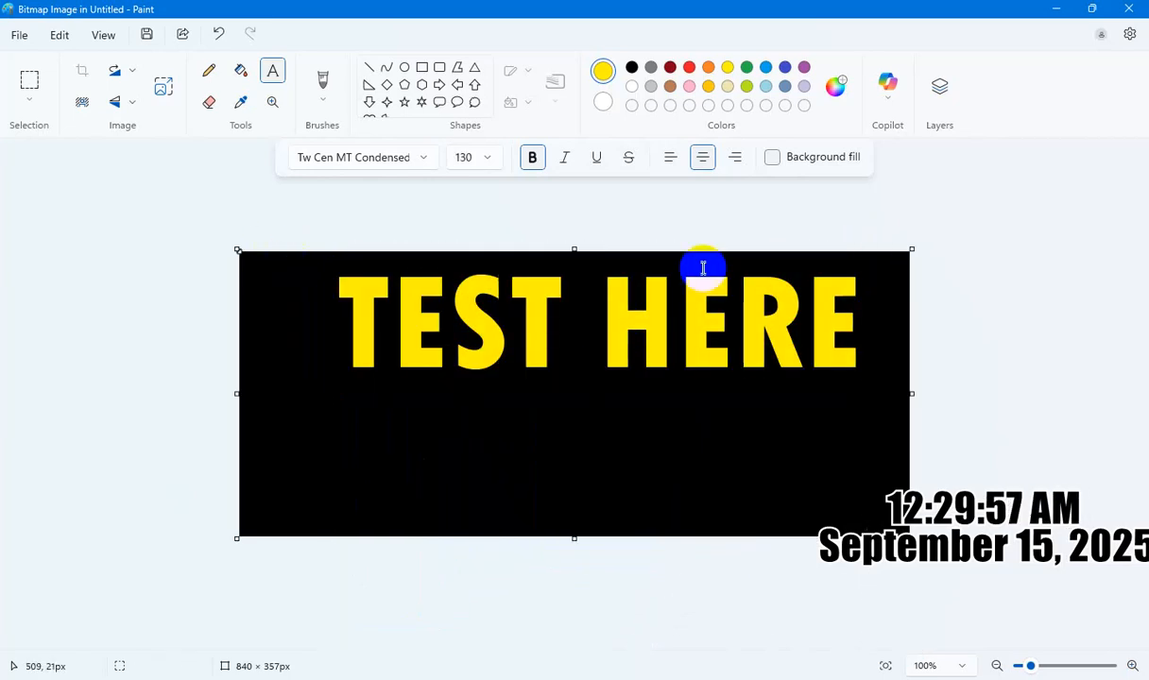
- Close Paint to return to PageMaker and move the embedded picture down to about X -0.265 in, Y 8.5 in
{"action": "left_click", "coordinate": [1130, 9]}
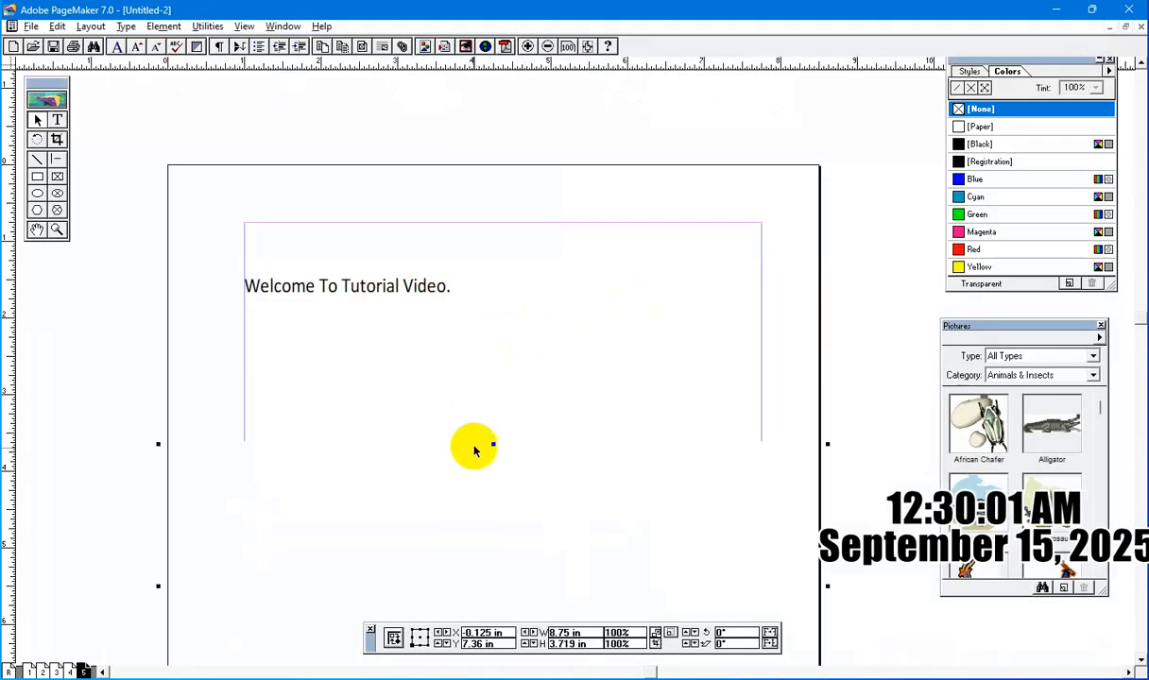
{"action": "left_click_drag", "start_coordinate": [474, 466], "coordinate": [477, 289]}
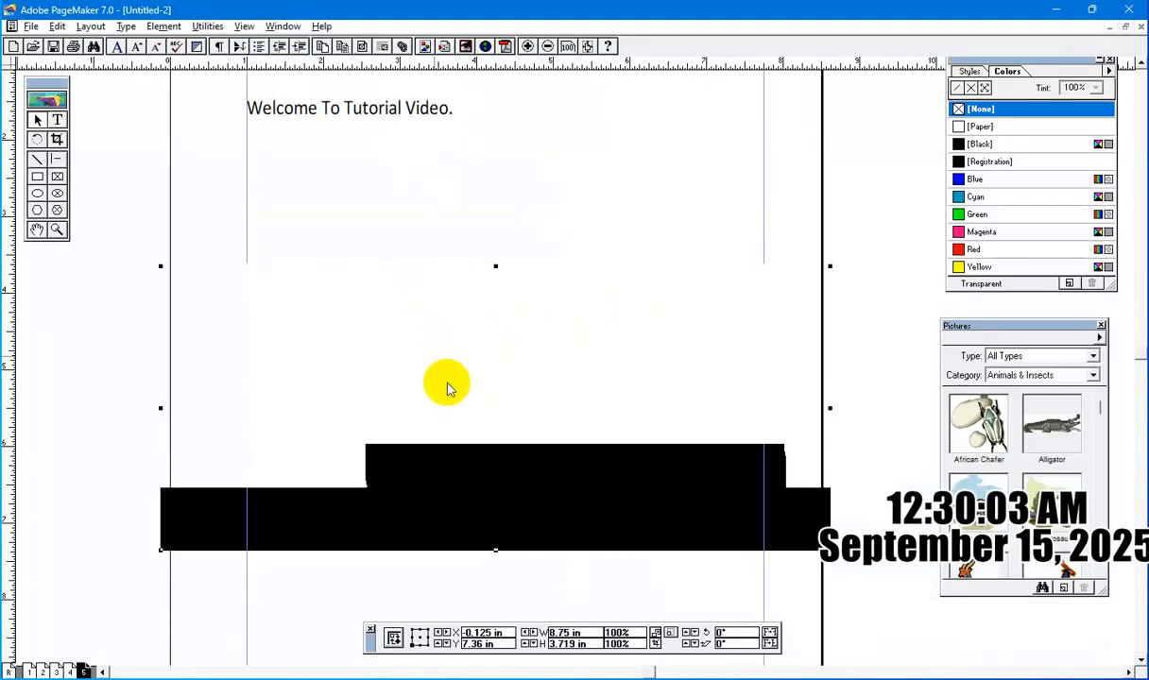
{"action": "left_click_drag", "start_coordinate": [450, 395], "coordinate": [449, 269]}
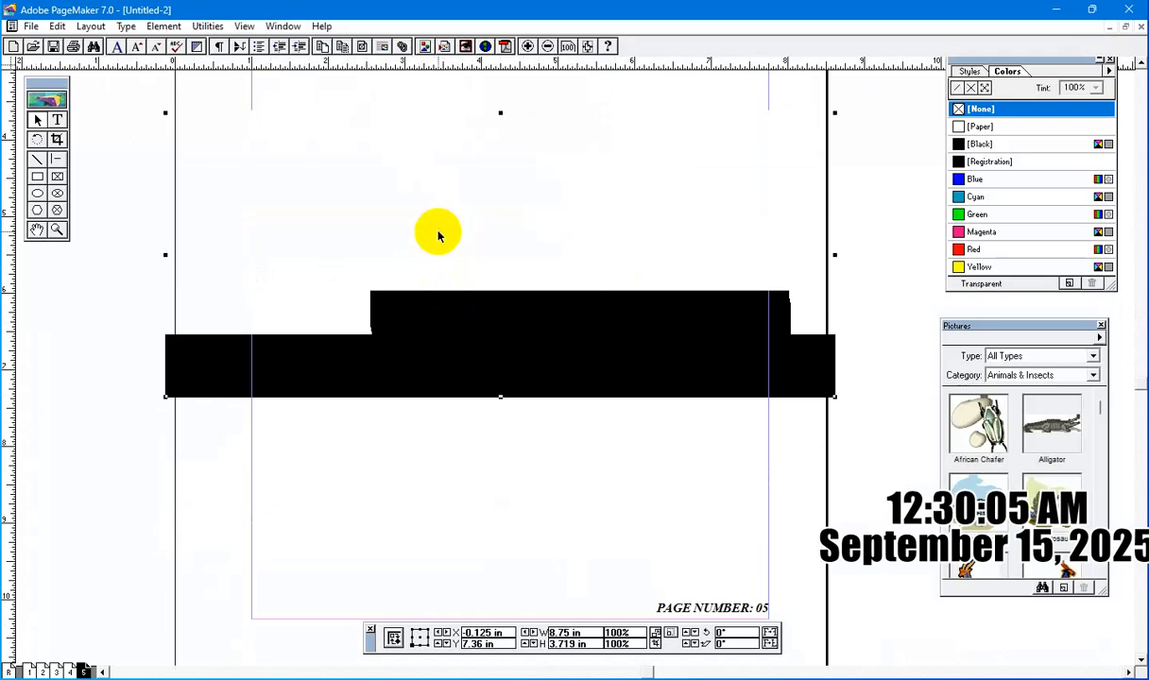
{"action": "left_click_drag", "start_coordinate": [455, 219], "coordinate": [446, 306]}
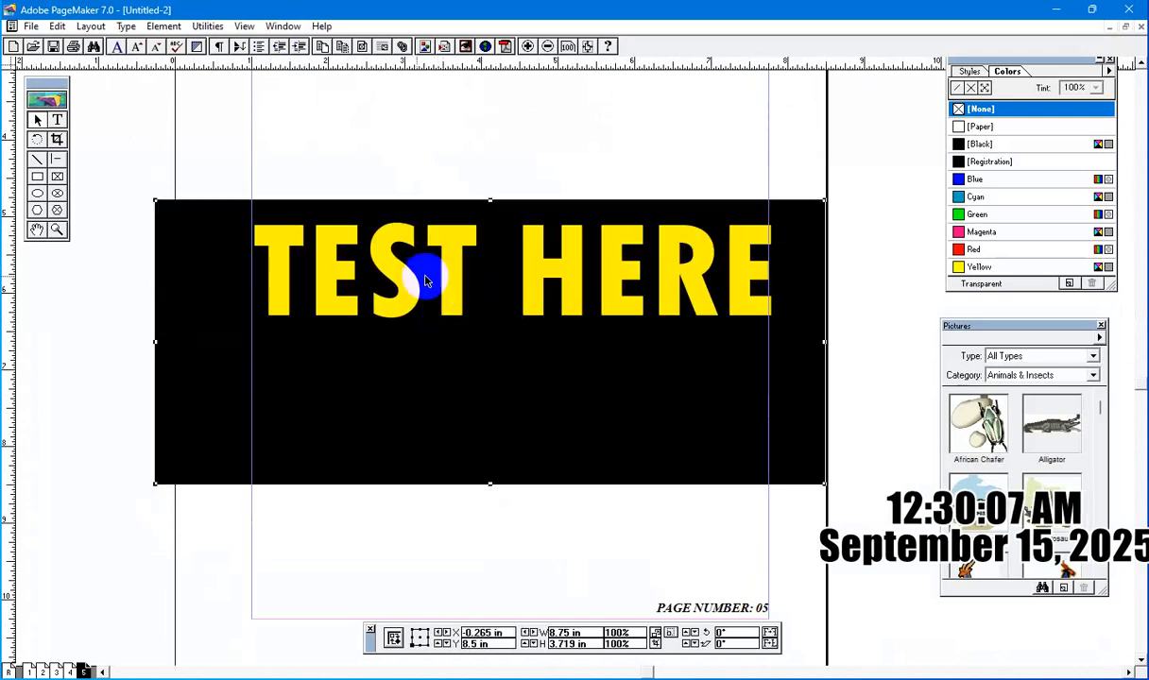
{"action": "left_click", "coordinate": [138, 130]}
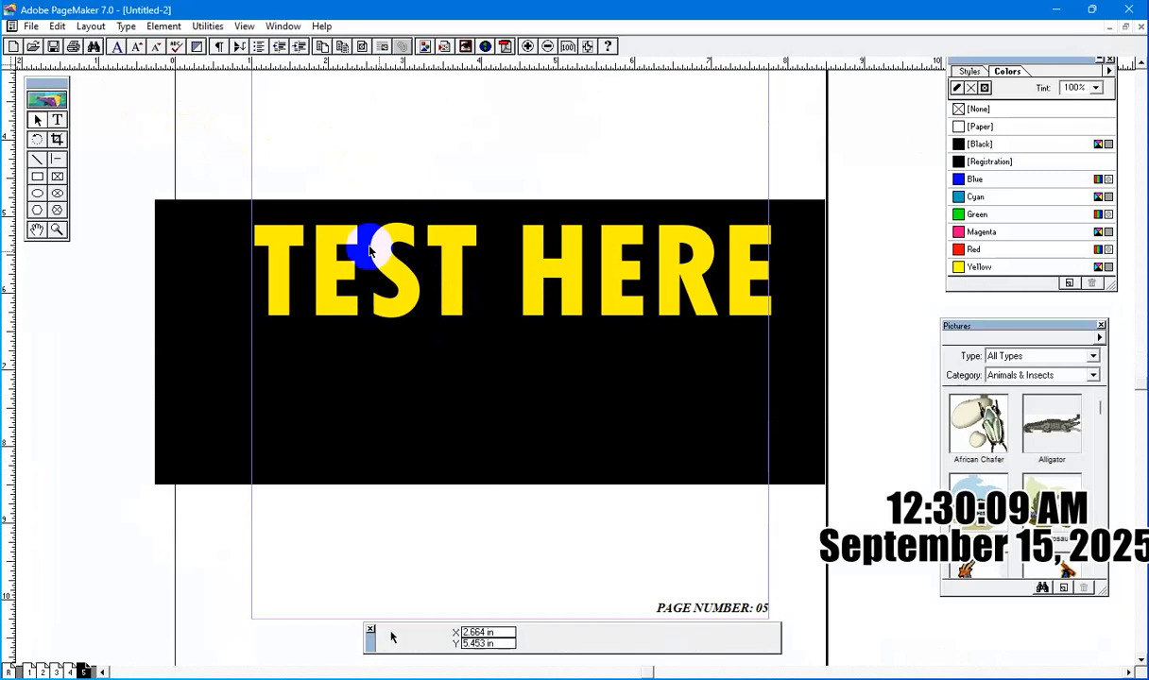
- Reopen the TEST HERE picture in Paint, crop its canvas to about 659 × 135 px tightly around the text, and return to PageMaker
{"action": "left_click", "coordinate": [435, 277]}
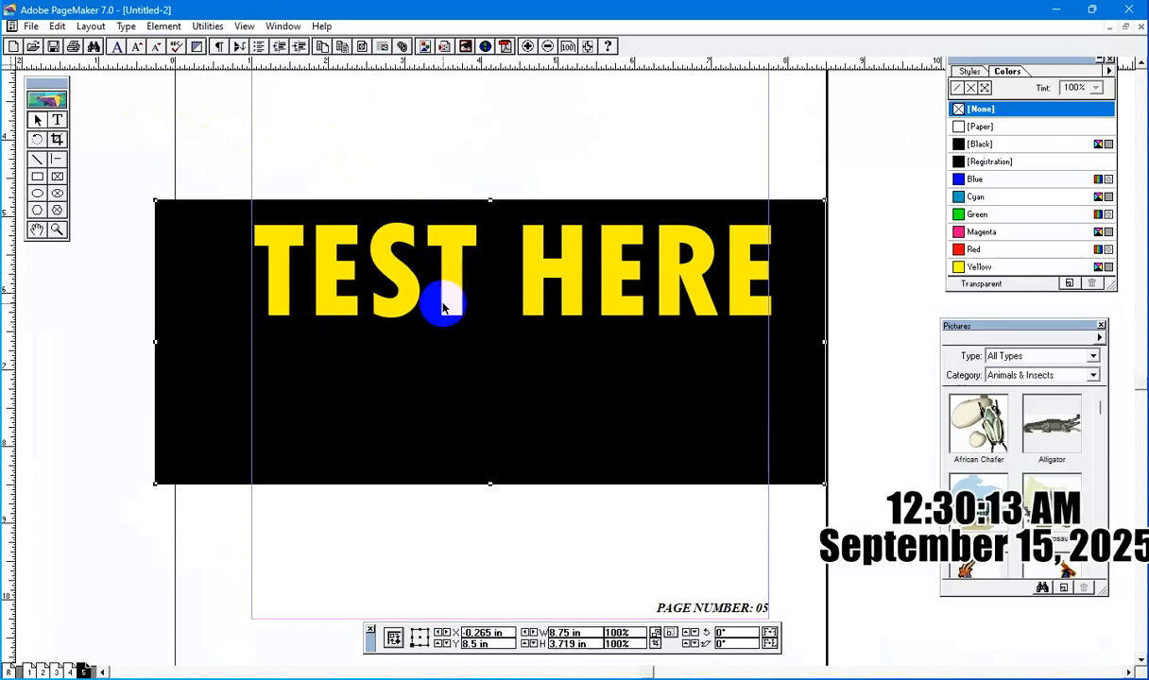
{"action": "double_click", "coordinate": [442, 305]}
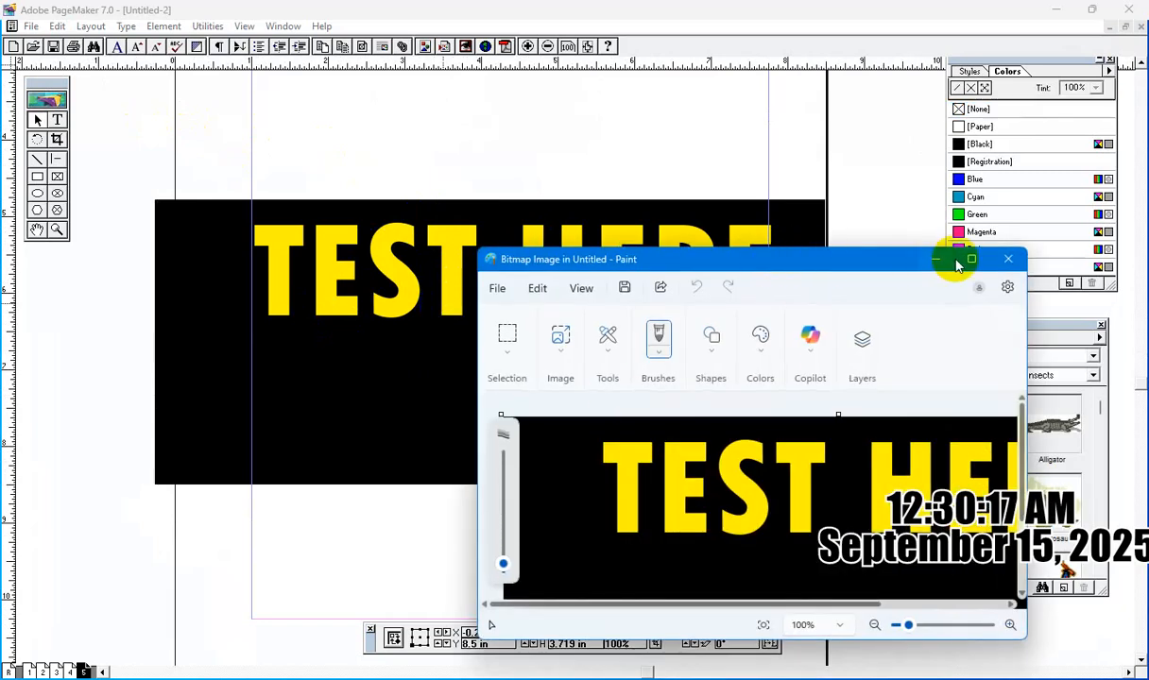
{"action": "left_click", "coordinate": [972, 260]}
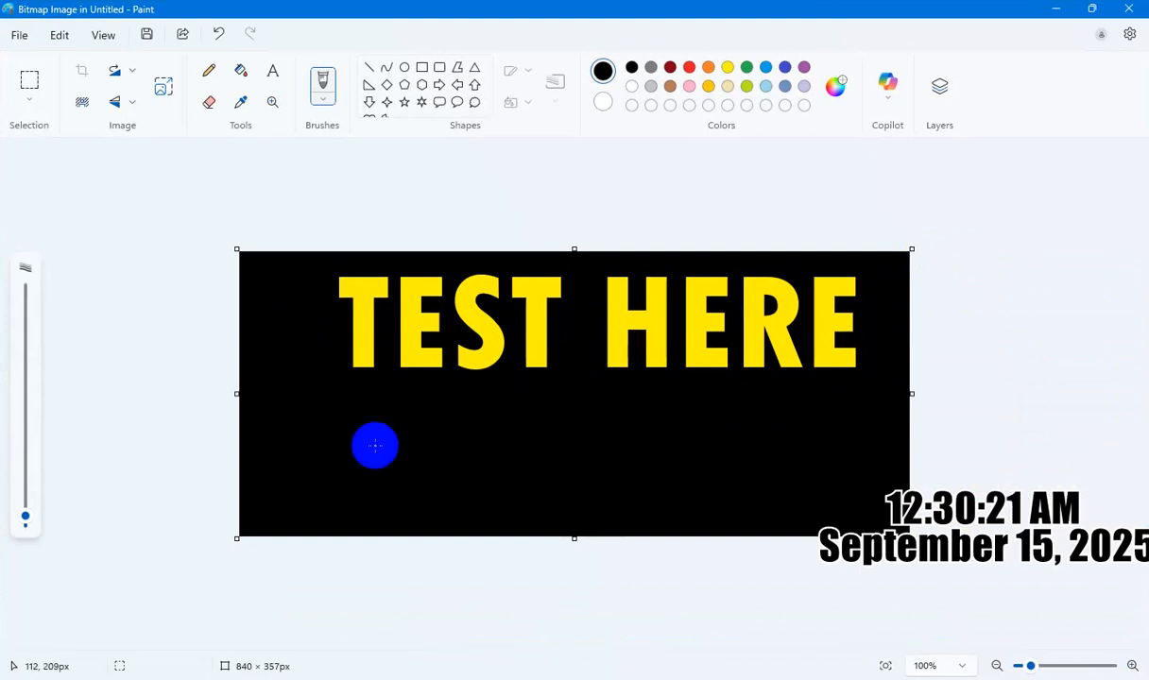
{"action": "left_click_drag", "start_coordinate": [573, 539], "coordinate": [572, 382]}
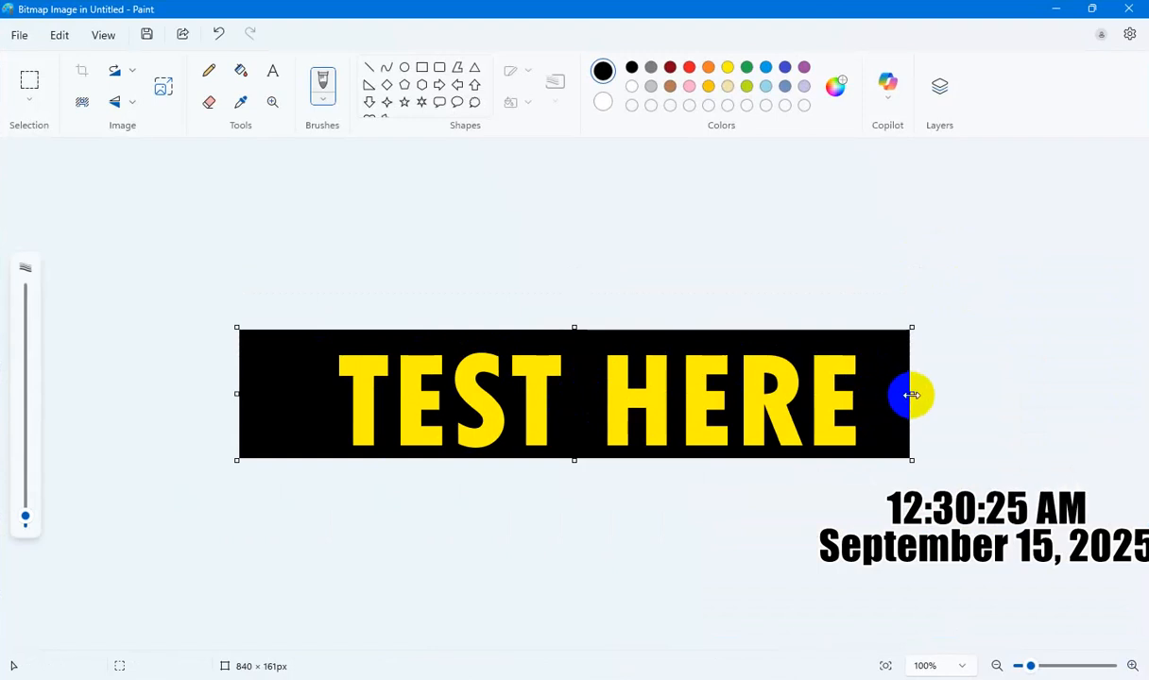
{"action": "left_click_drag", "start_coordinate": [908, 393], "coordinate": [858, 417]}
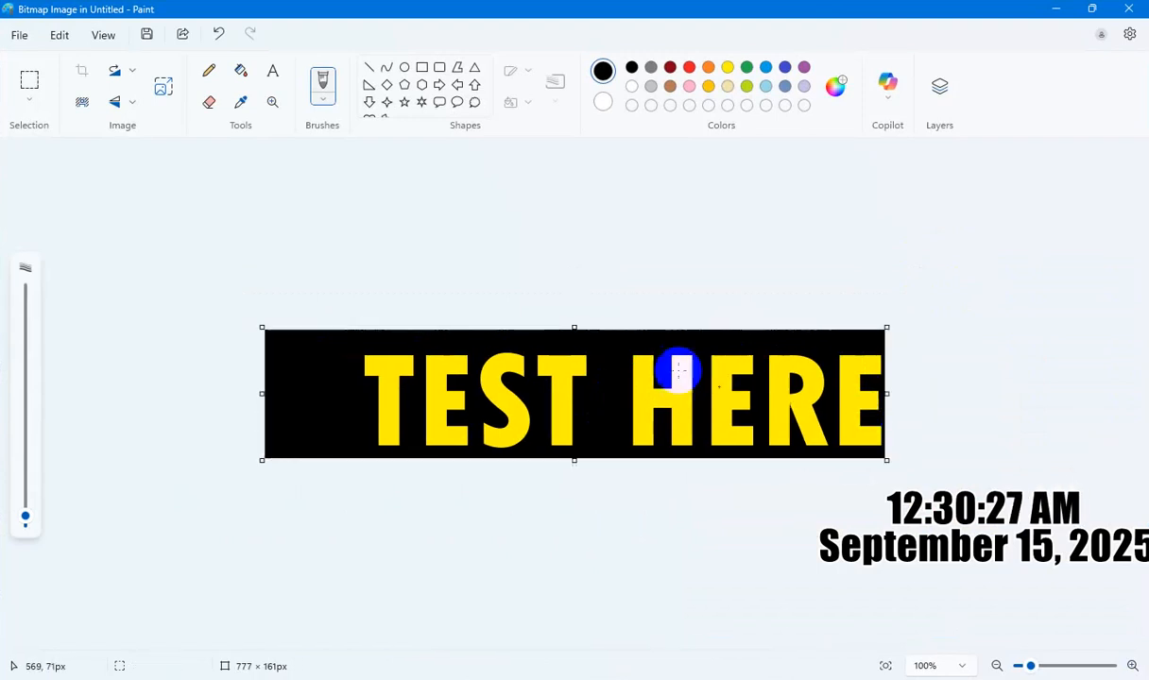
{"action": "left_click_drag", "start_coordinate": [577, 326], "coordinate": [579, 352]}
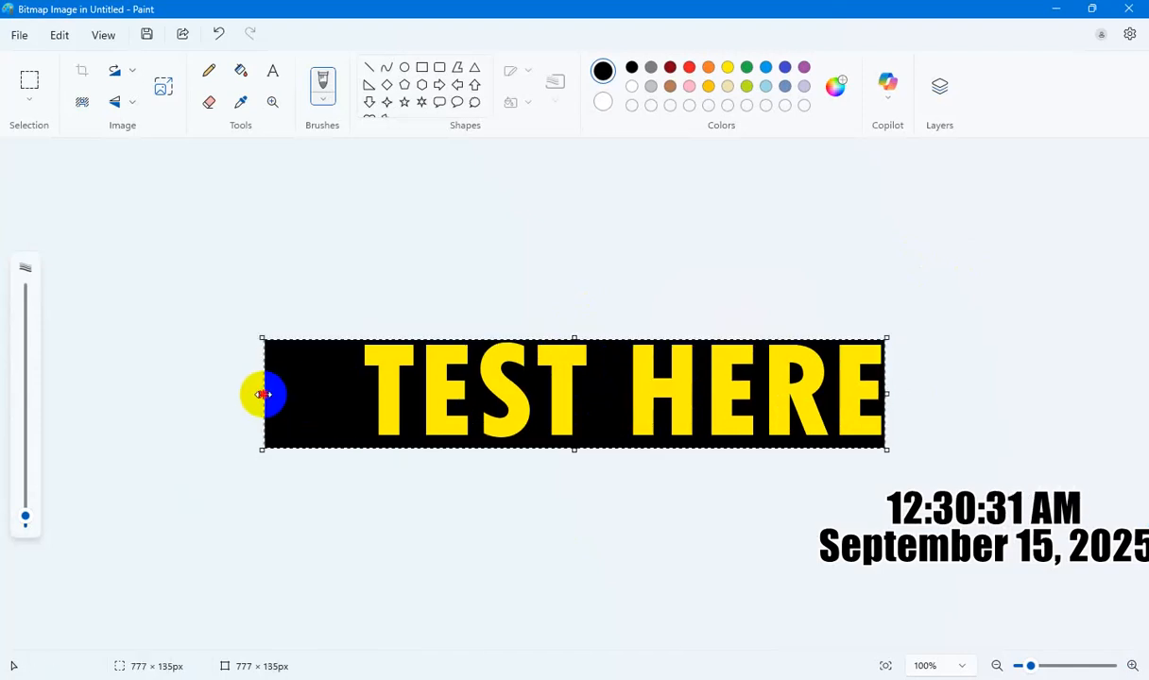
{"action": "left_click_drag", "start_coordinate": [263, 394], "coordinate": [357, 403]}
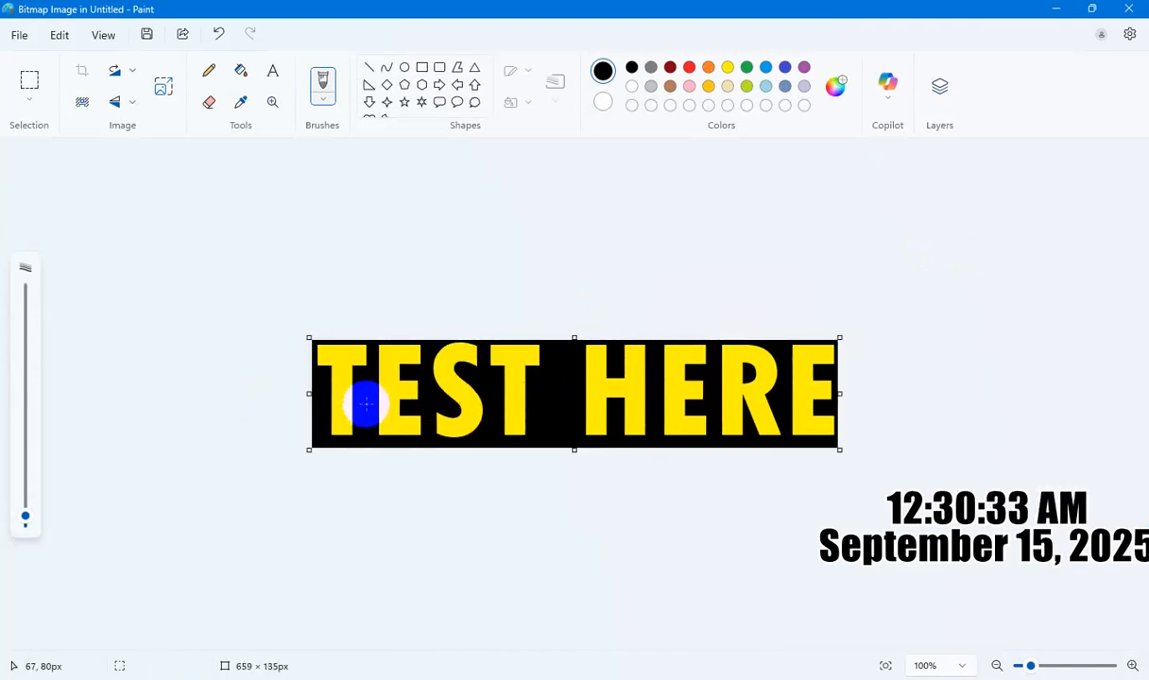
{"action": "left_click", "coordinate": [1132, 8]}
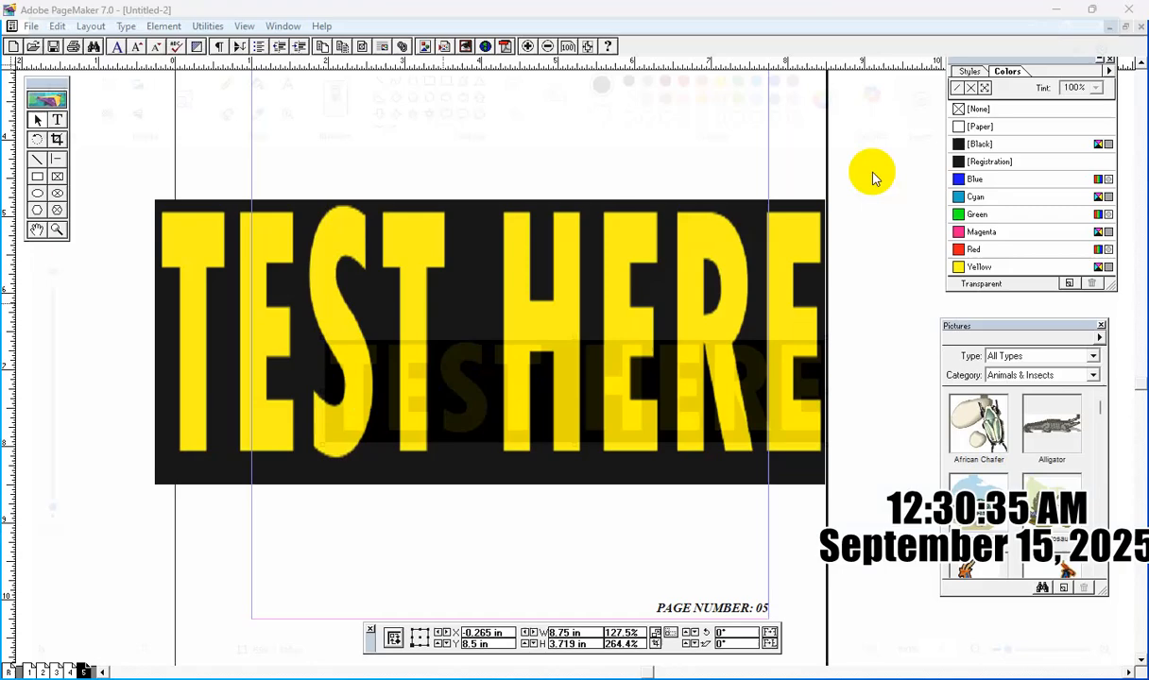
- Shrink the TEST HERE picture to about 4.61 × 0.844 in and stack three copies along the left margin below the welcome text
{"action": "left_click", "coordinate": [40, 120]}
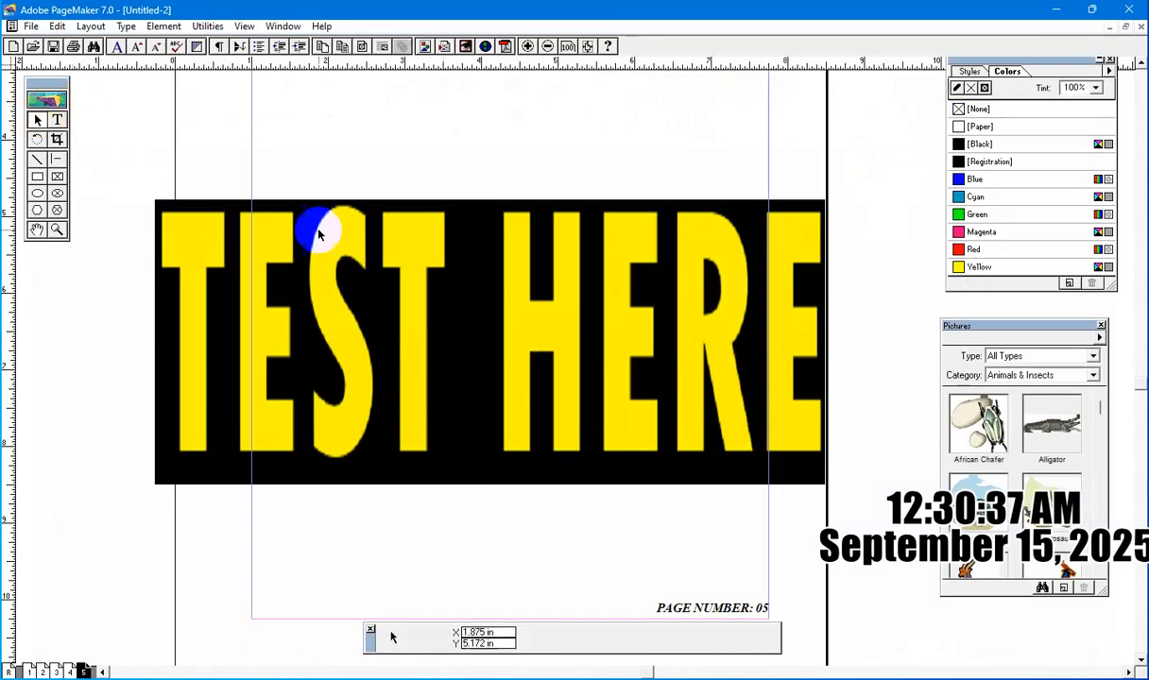
{"action": "left_click", "coordinate": [349, 250]}
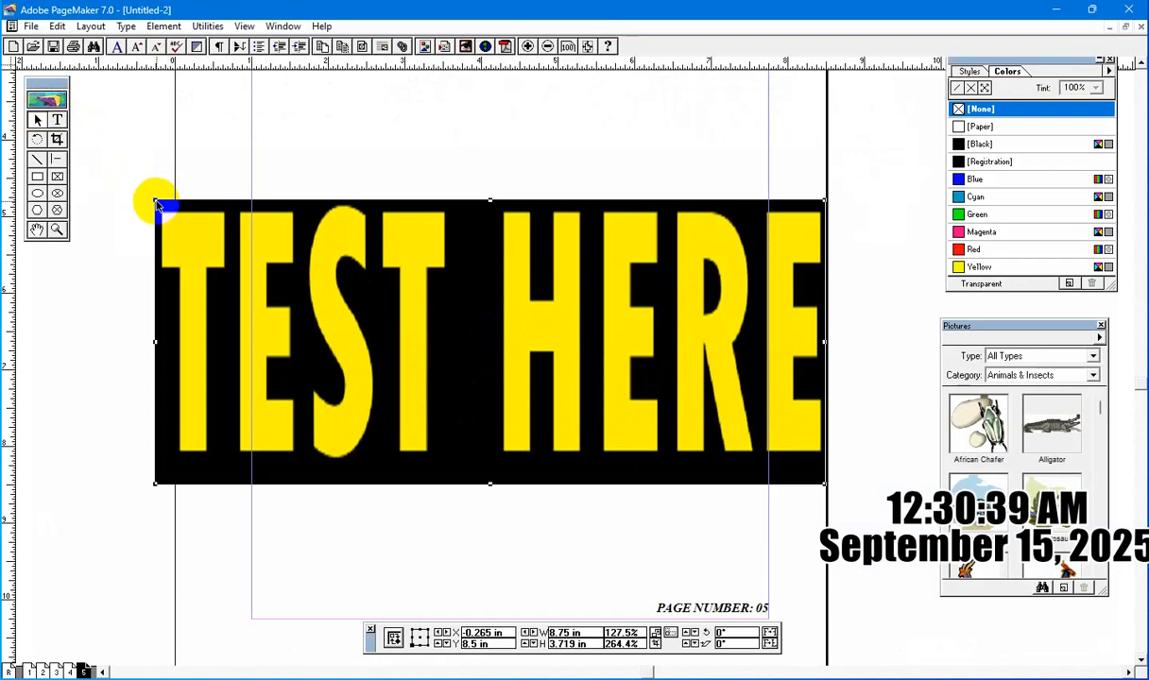
{"action": "left_click_drag", "start_coordinate": [157, 201], "coordinate": [416, 195]}
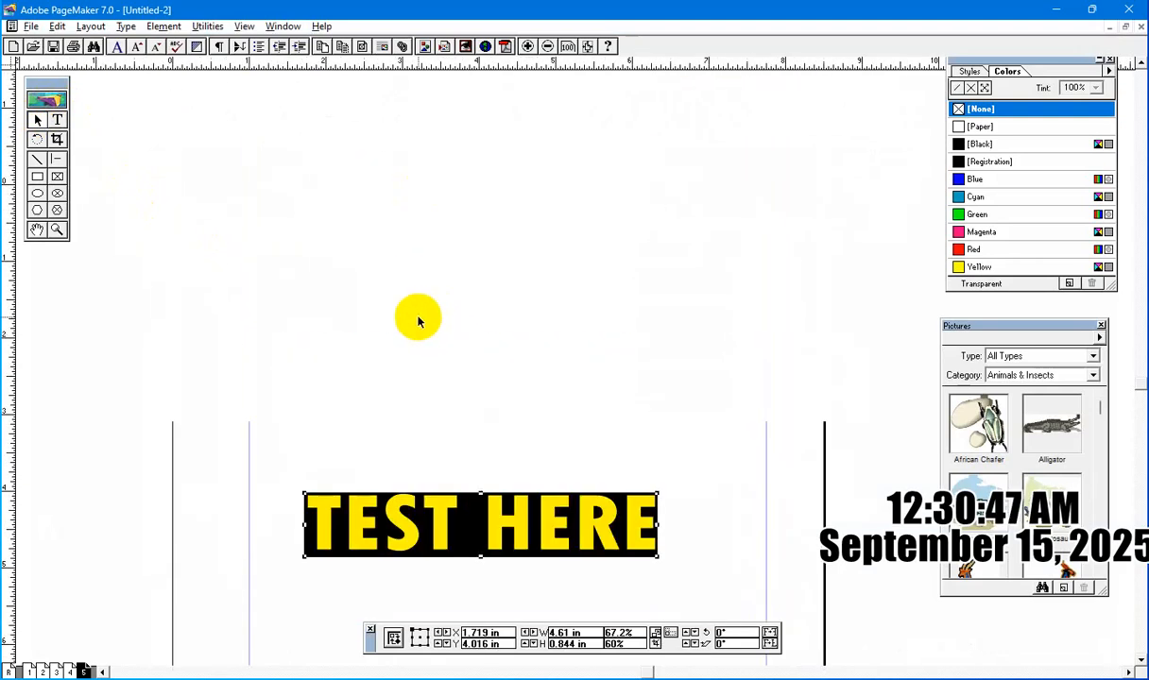
{"action": "left_click_drag", "start_coordinate": [444, 497], "coordinate": [406, 513]}
- Align the three TEST HERE pictures by their horizontal centers and distribute their tops vertically within bounds, then deselect them
{"action": "left_click", "coordinate": [410, 462], "text": "shift"}
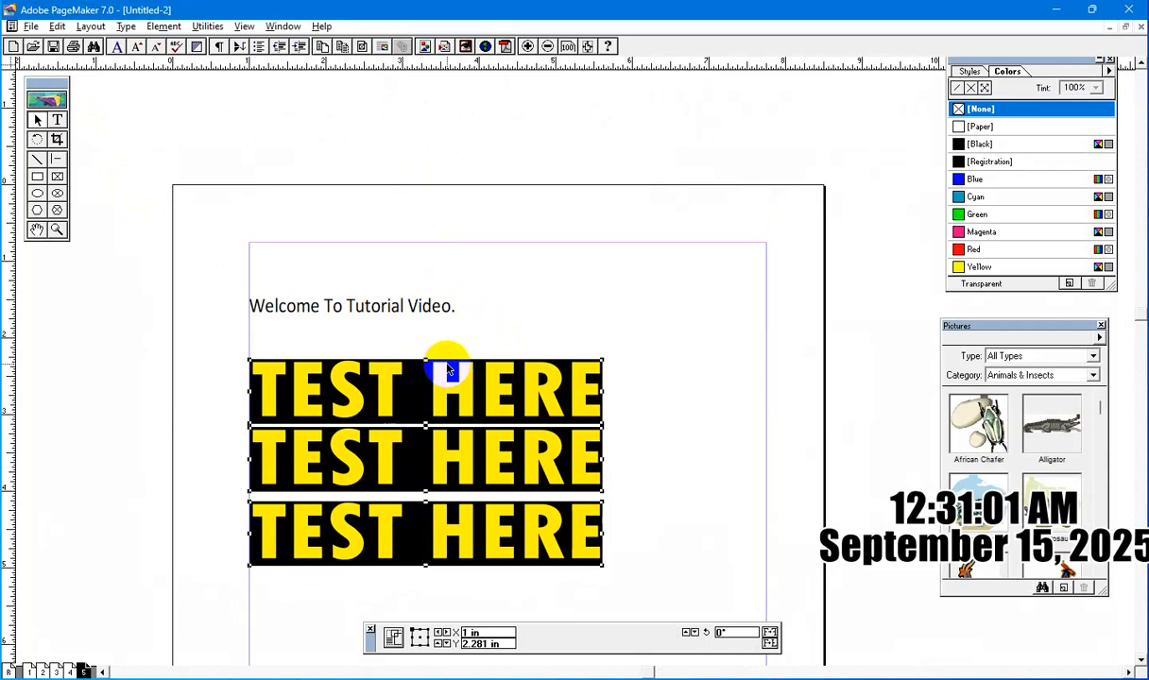
{"action": "key", "text": "ctrl+shift+e"}
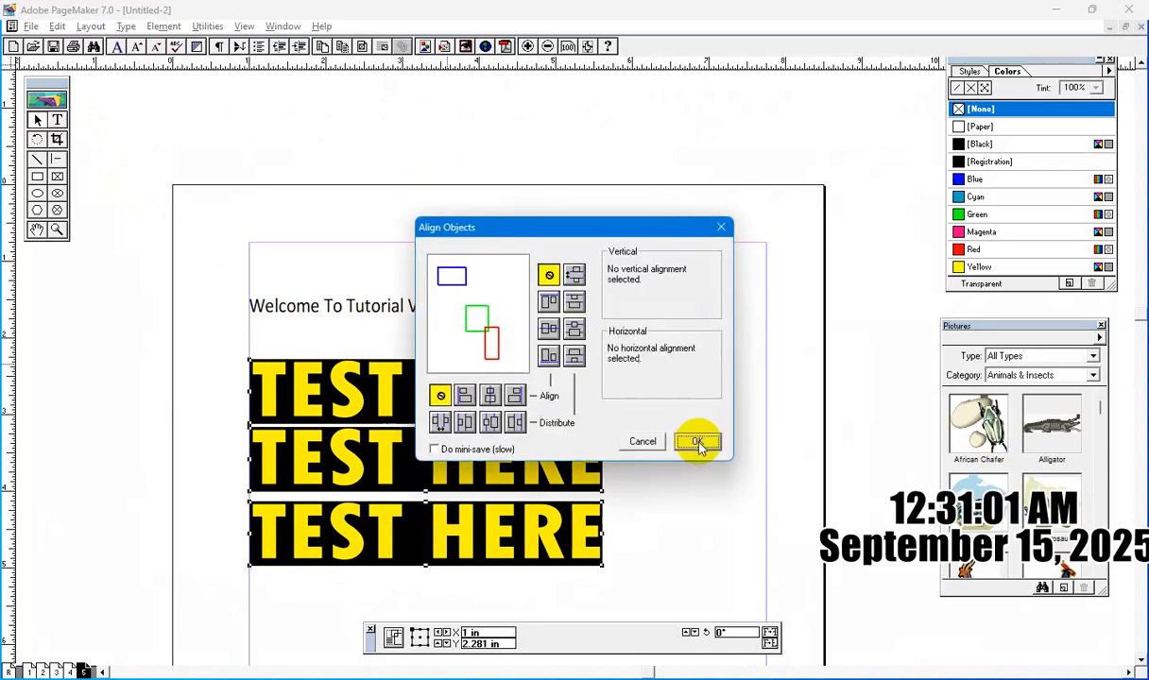
{"action": "left_click", "coordinate": [576, 303]}
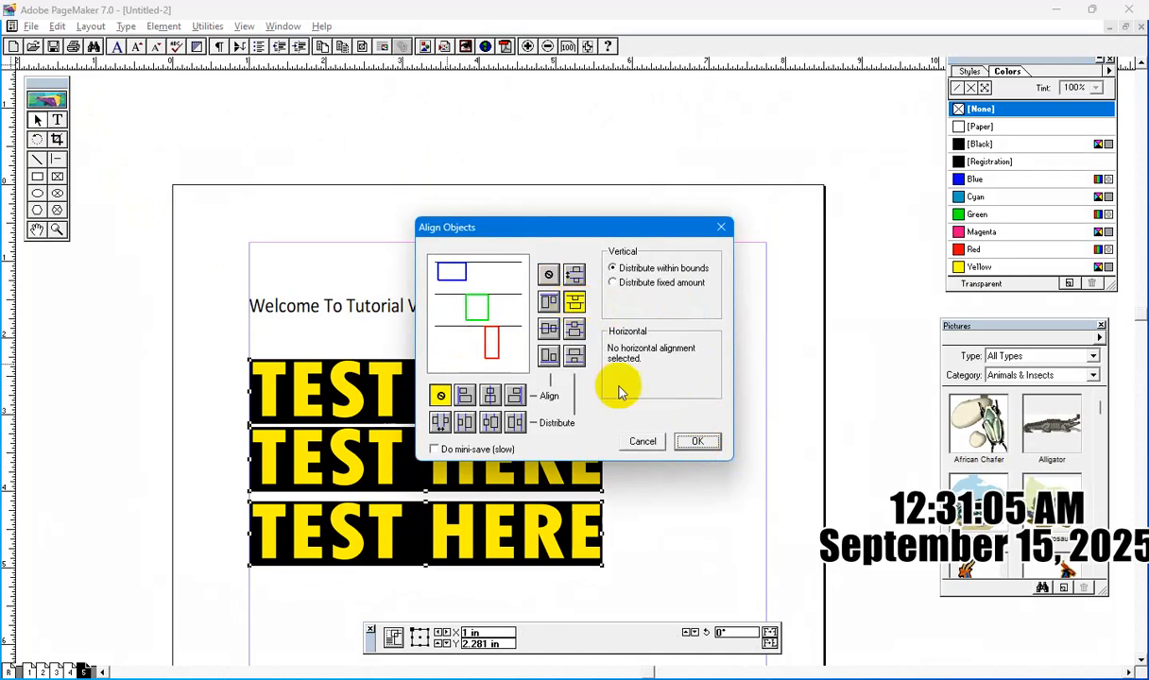
{"action": "left_click", "coordinate": [550, 329]}
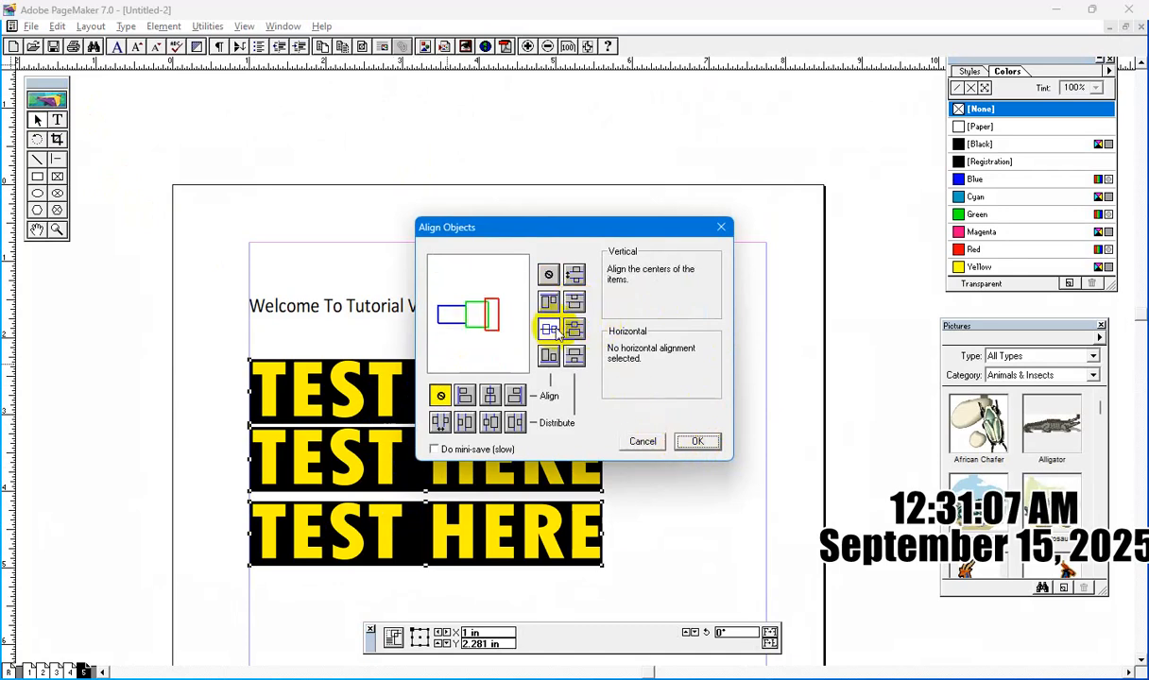
{"action": "left_click", "coordinate": [575, 329]}
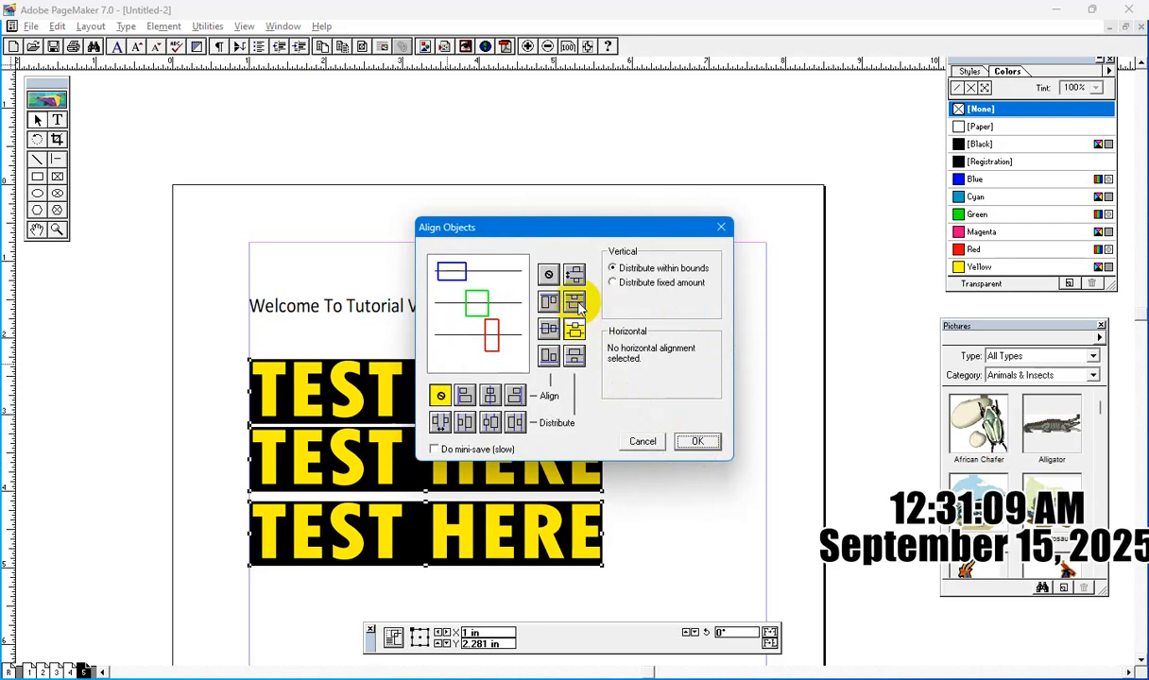
{"action": "left_click", "coordinate": [549, 328]}
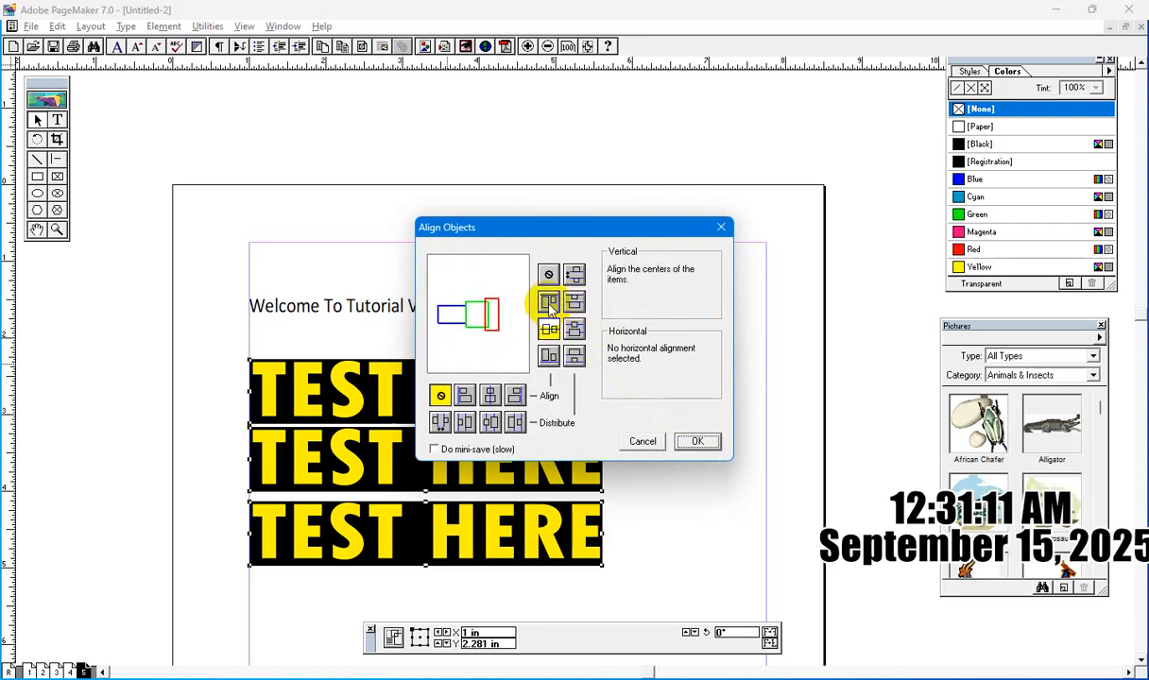
{"action": "left_click", "coordinate": [549, 302]}
{"action": "left_click", "coordinate": [574, 304]}
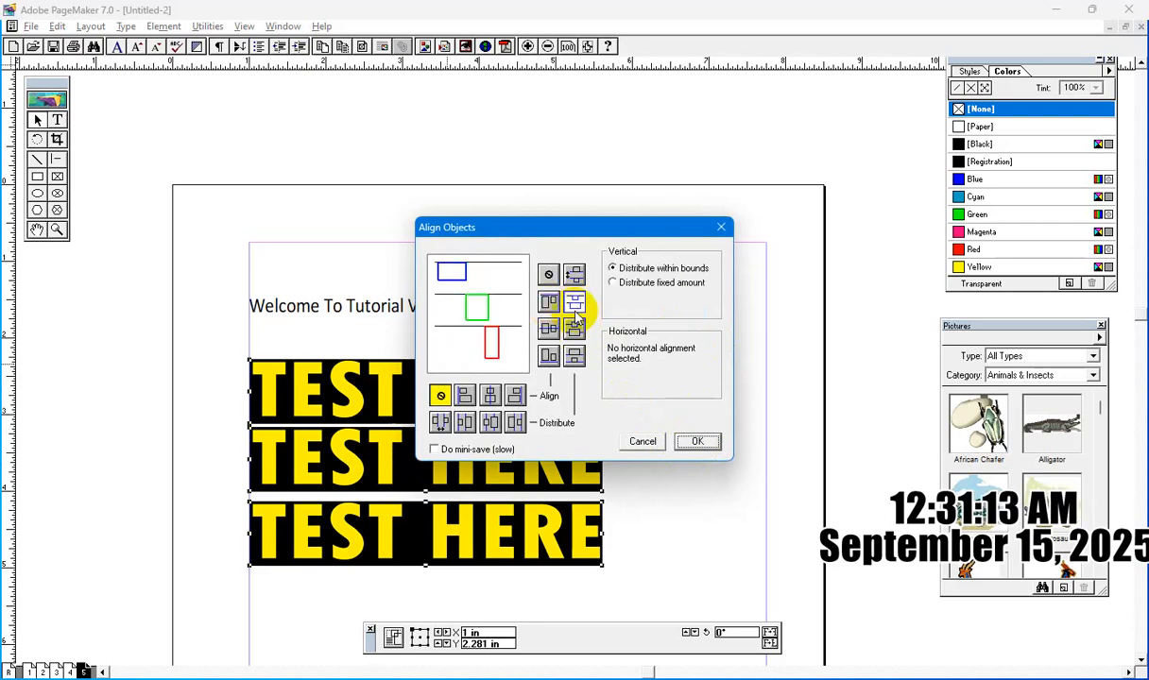
{"action": "left_click", "coordinate": [490, 396]}
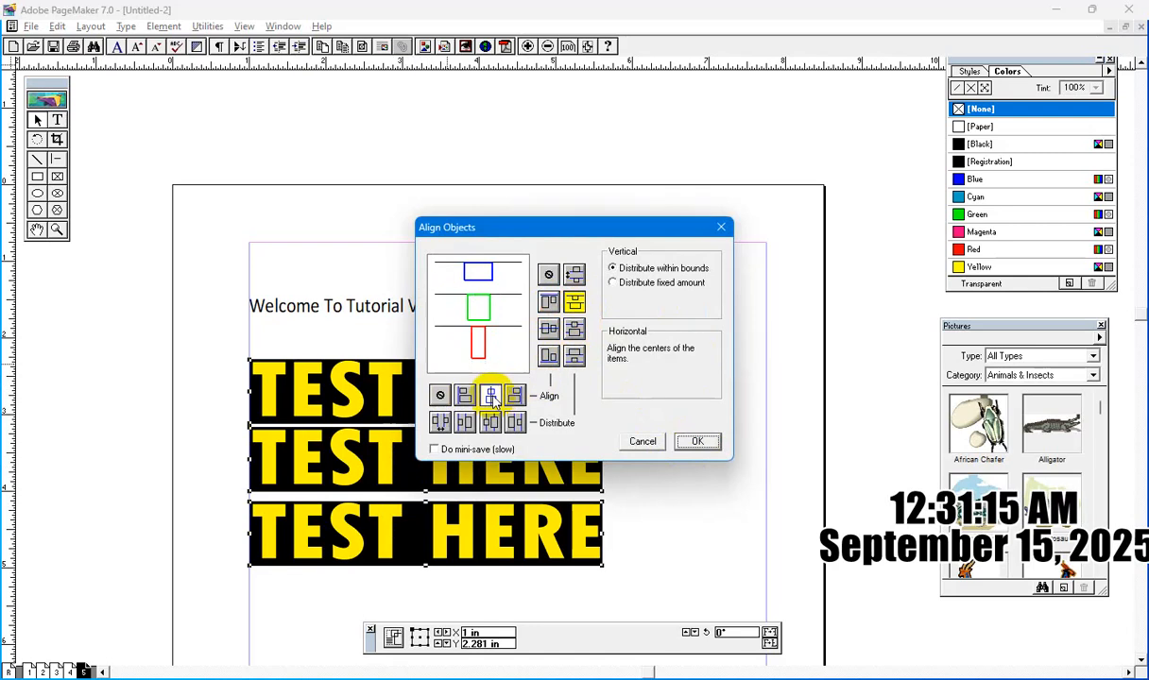
{"action": "left_click", "coordinate": [697, 440]}
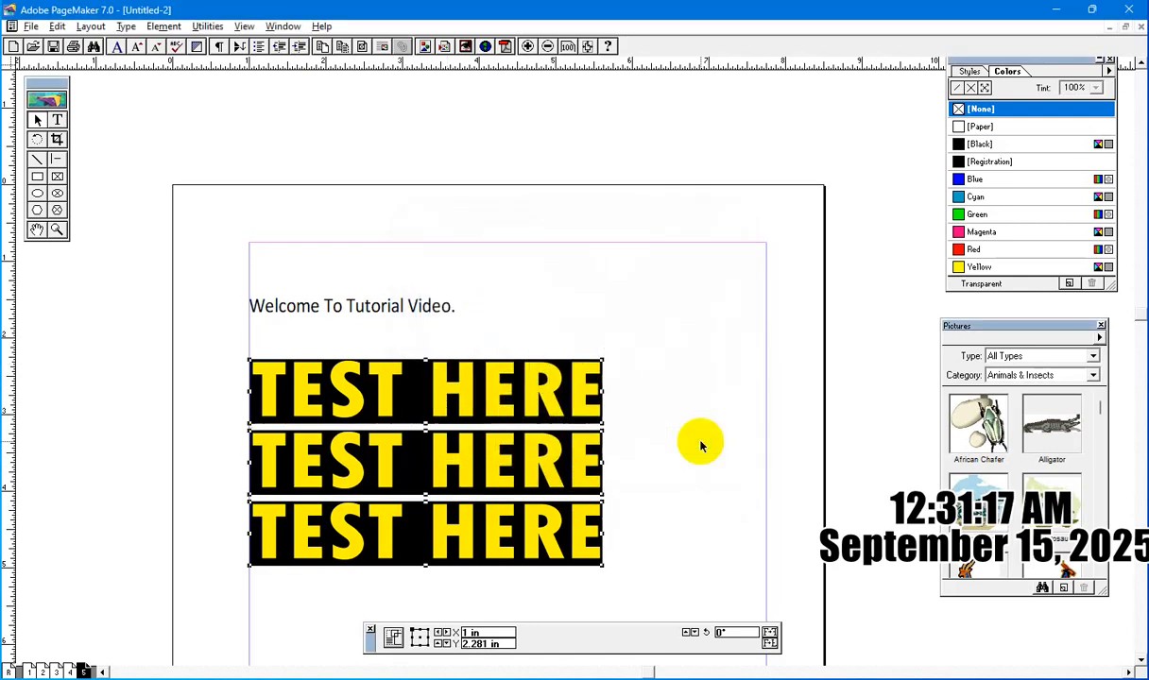
{"action": "left_click", "coordinate": [682, 395]}
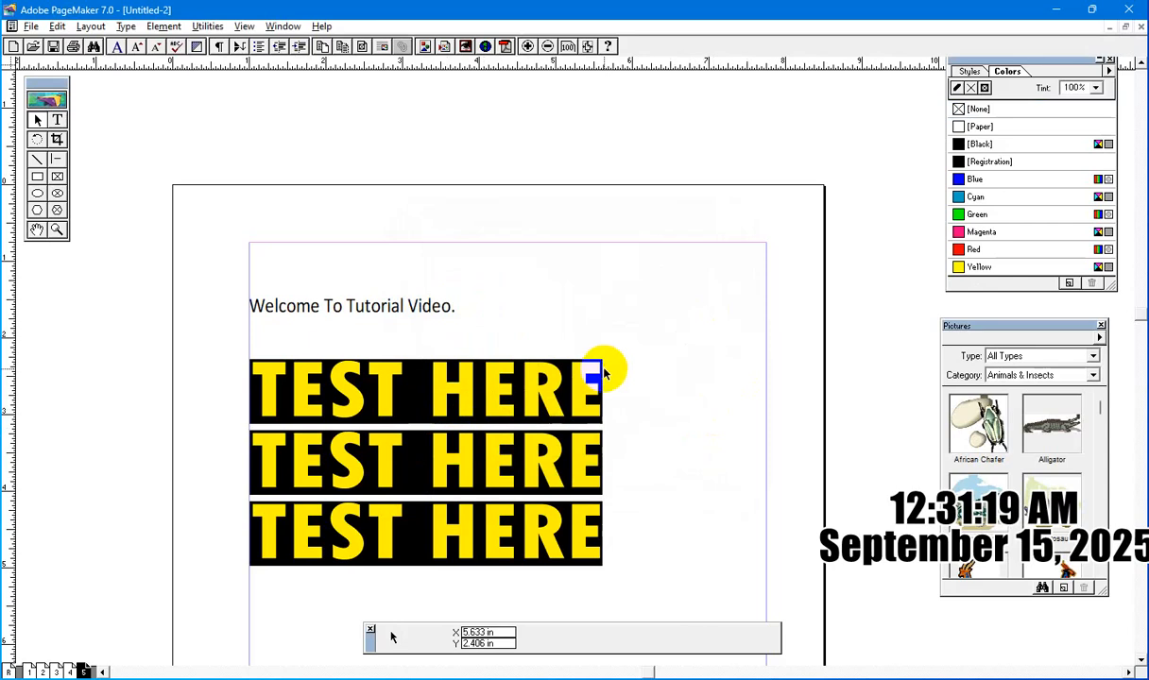
- Move the top picture against the right margin and the middle one partway toward it to form a staircase, then deselect
{"action": "left_click_drag", "start_coordinate": [225, 371], "coordinate": [600, 535]}
{"action": "left_click_drag", "start_coordinate": [507, 391], "coordinate": [656, 404]}
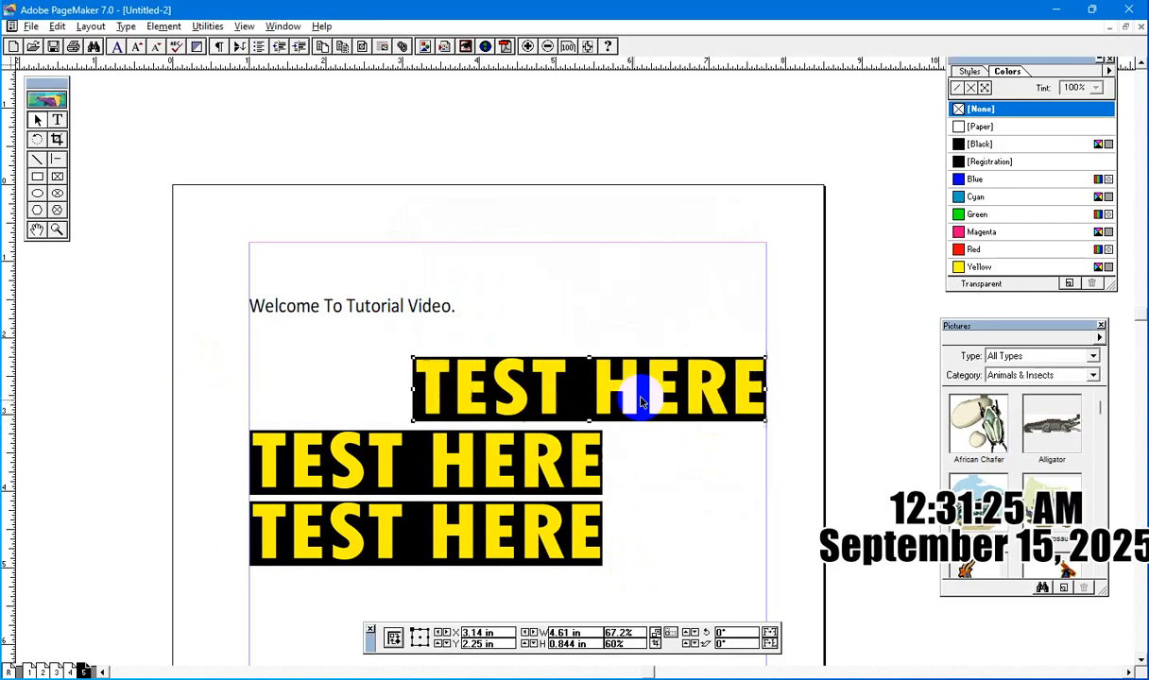
{"action": "left_click_drag", "start_coordinate": [519, 472], "coordinate": [615, 464]}
{"action": "left_click", "coordinate": [357, 365]}
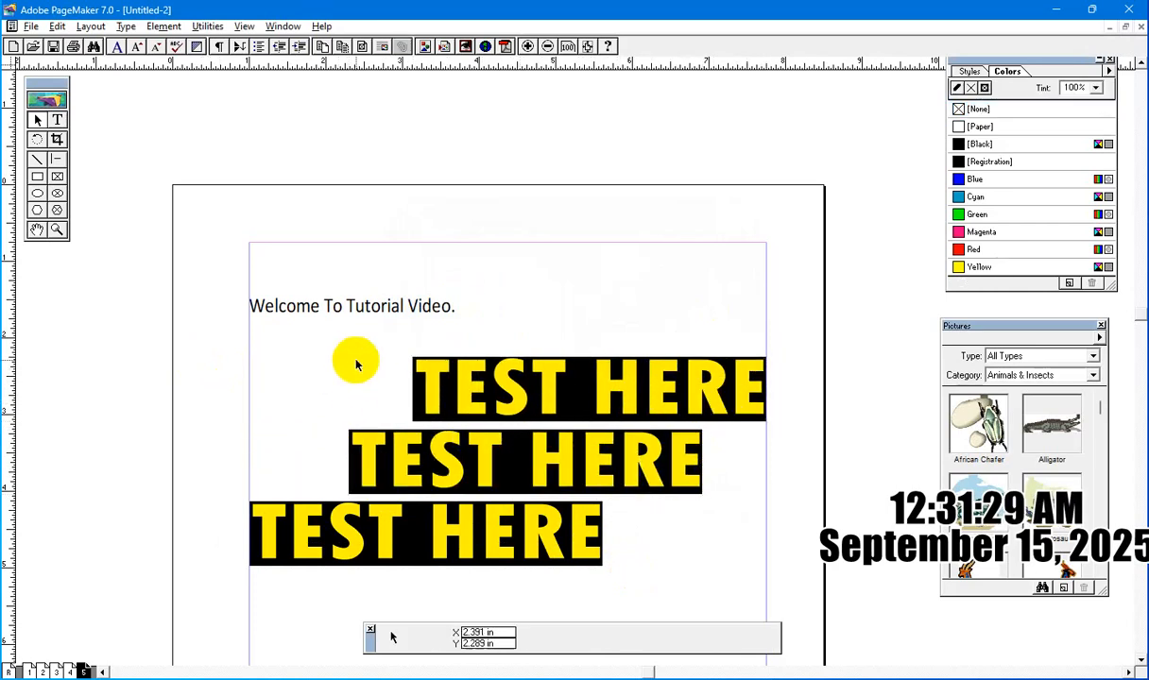